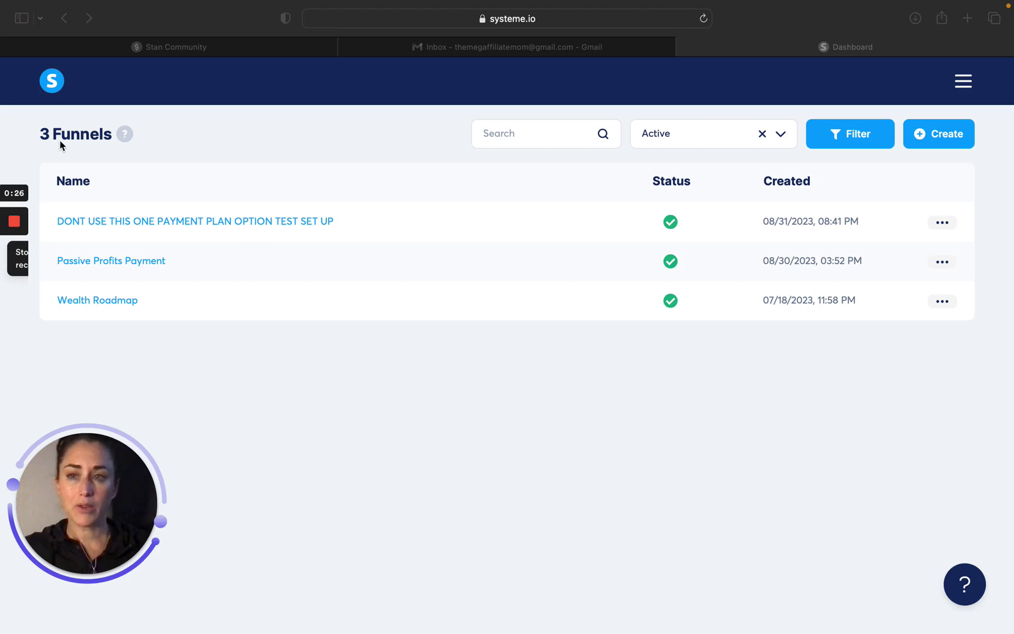
Navigate to the systeme.io funnels list.
click(962, 82)
click(836, 299)
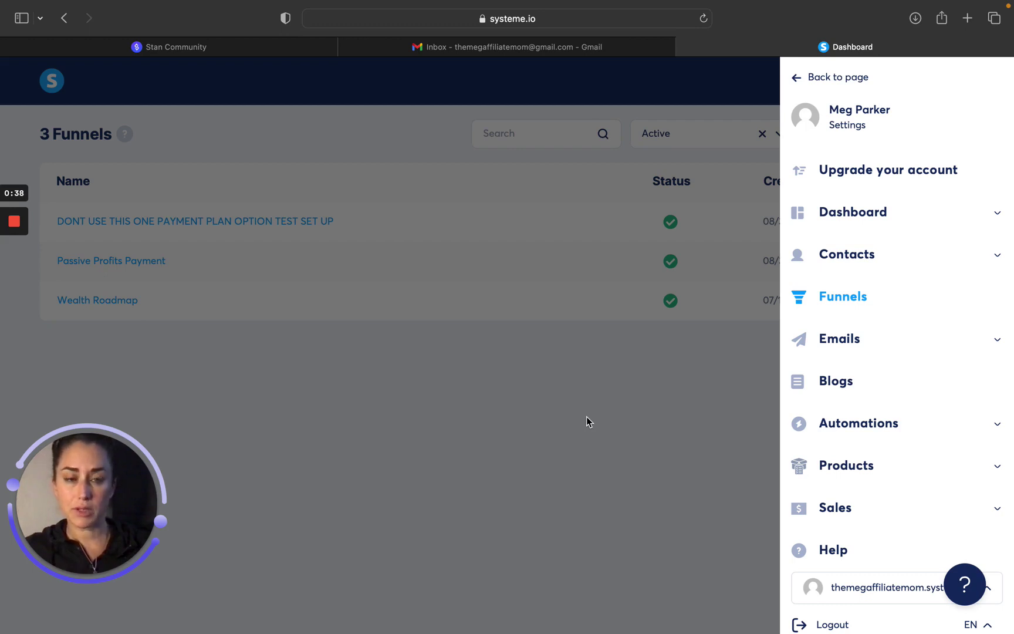
click(449, 439)
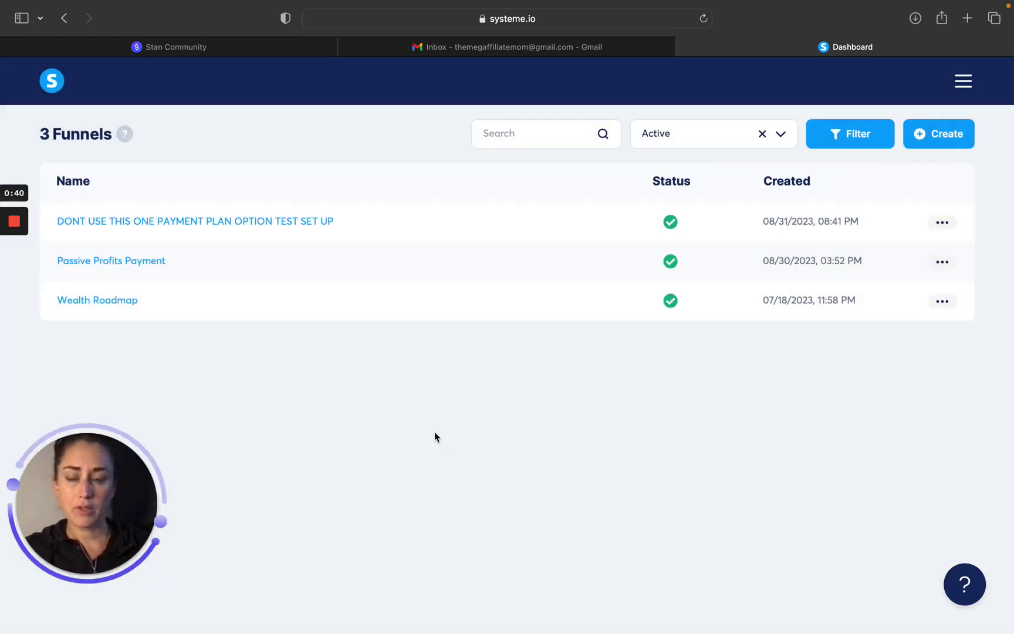
Open the Wealth Roadmap funnel's Thank You Page step (path rmtr) and close the extra tab.
click(120, 306)
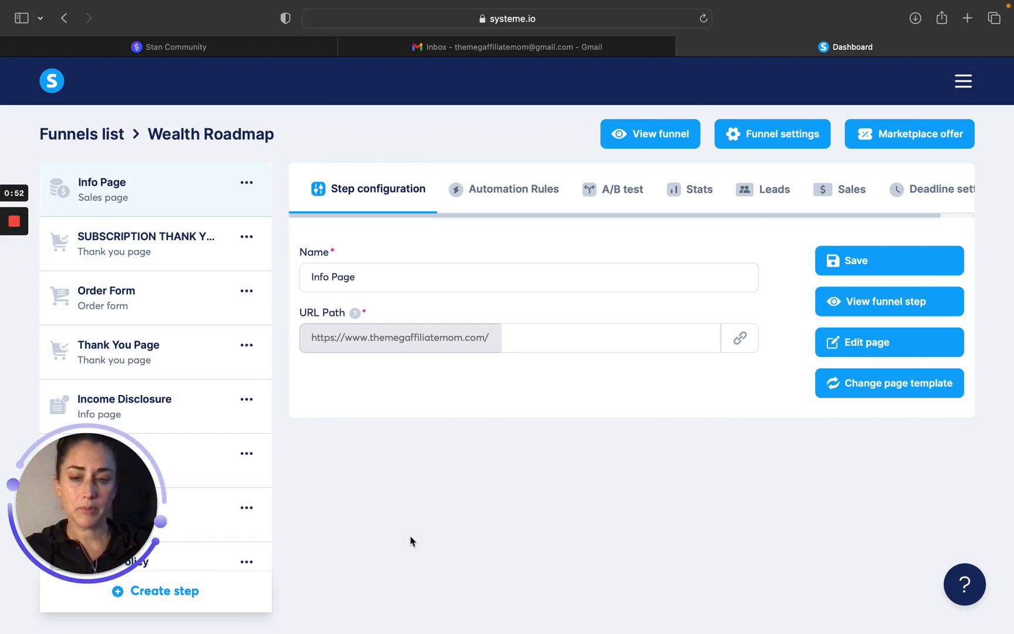
click(187, 365)
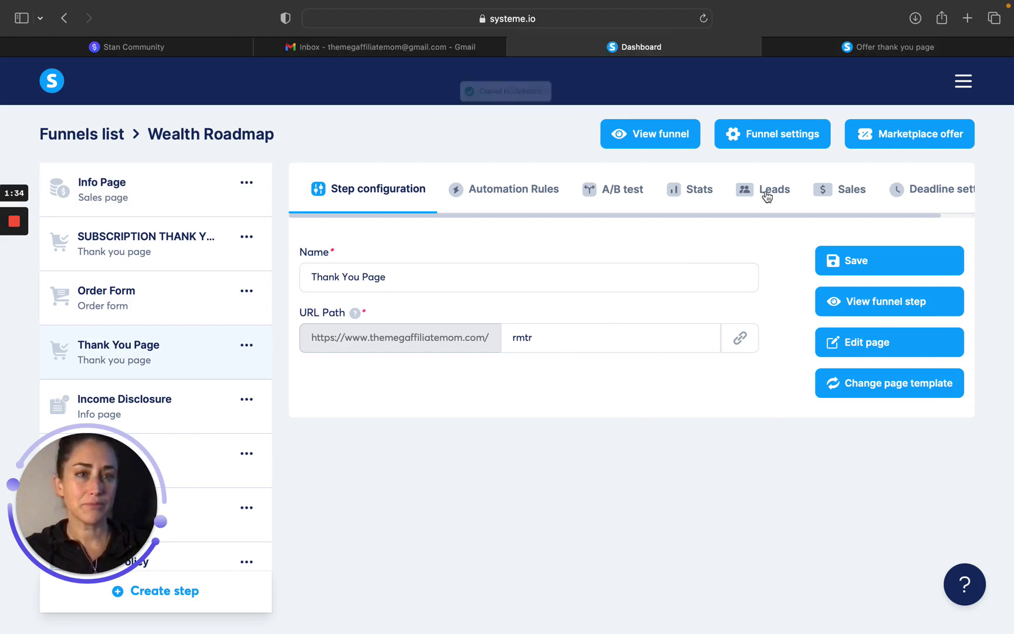
click(769, 46)
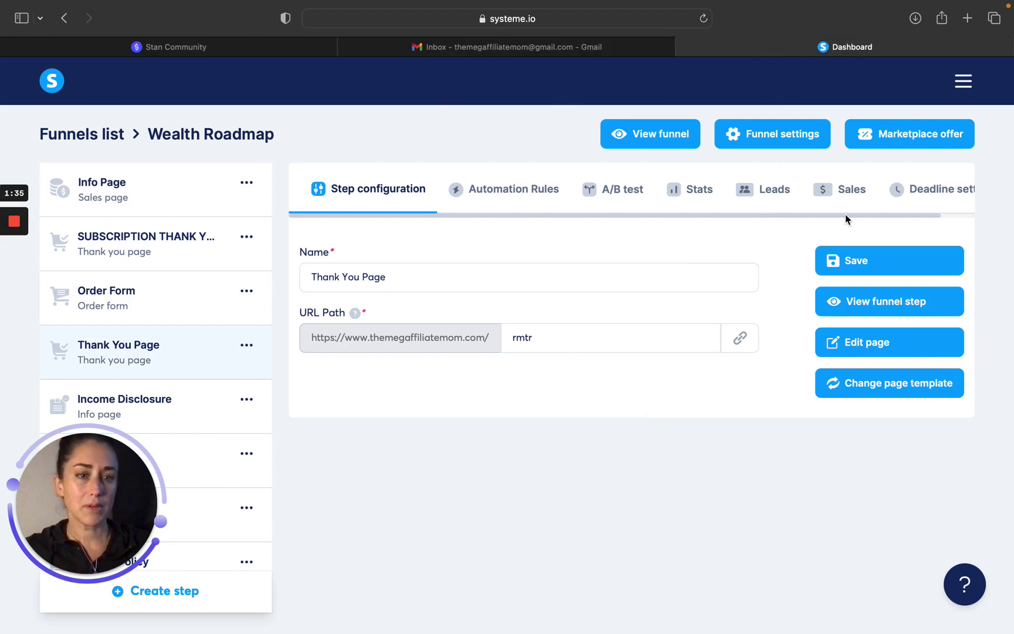
Open the Thank You Page in the editor and inspect the free-account sign-up button's link.
click(874, 344)
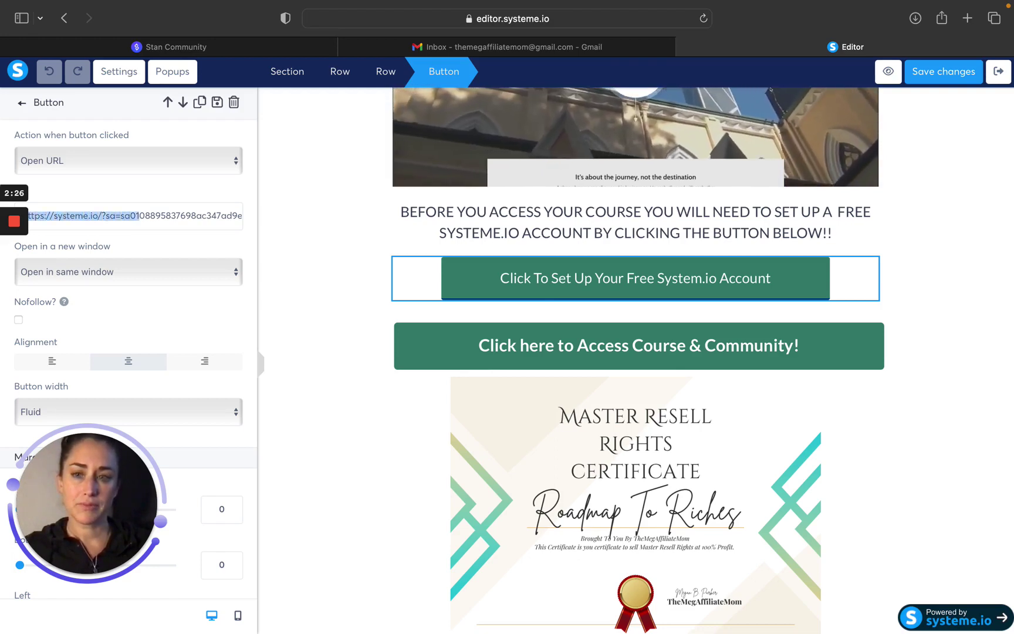
key(super+a)
click(340, 432)
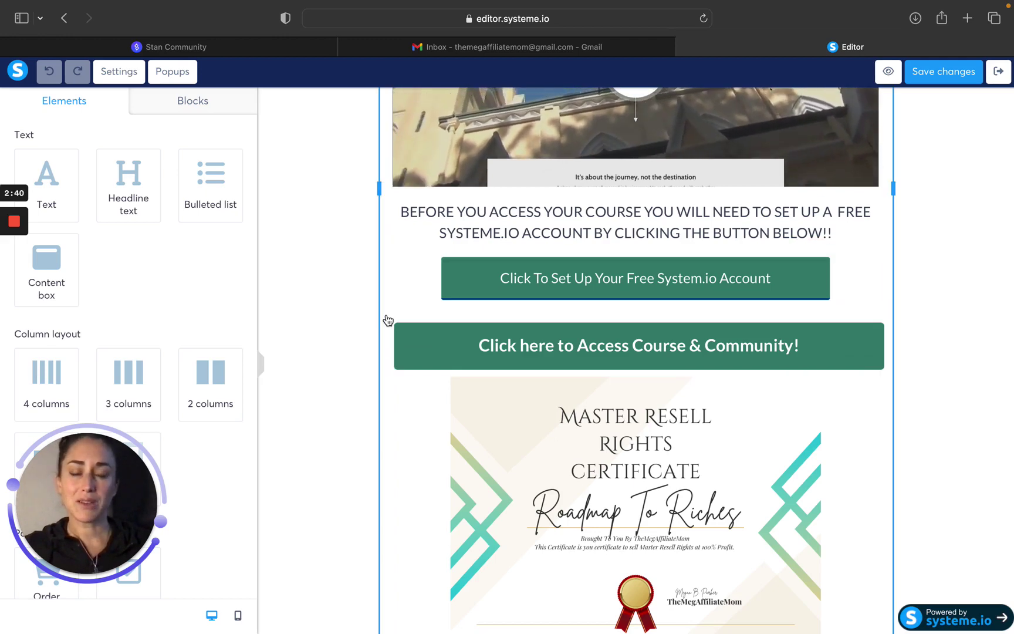
scroll(287, 301, up, 5)
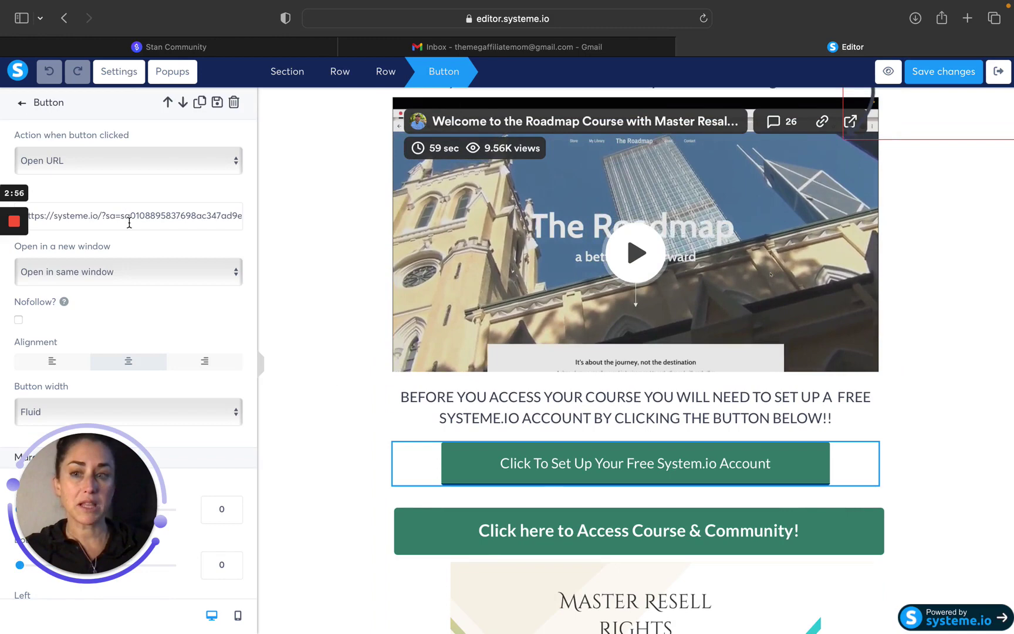
mouse_move(542, 610)
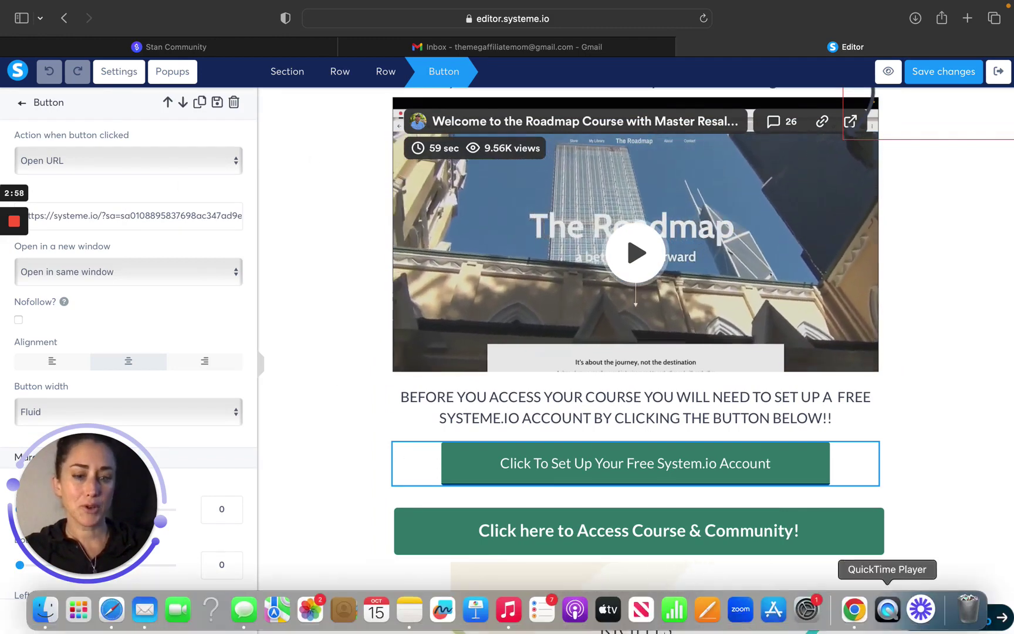
In the Stan Store dashboard, start a new Digital Download product.
click(854, 609)
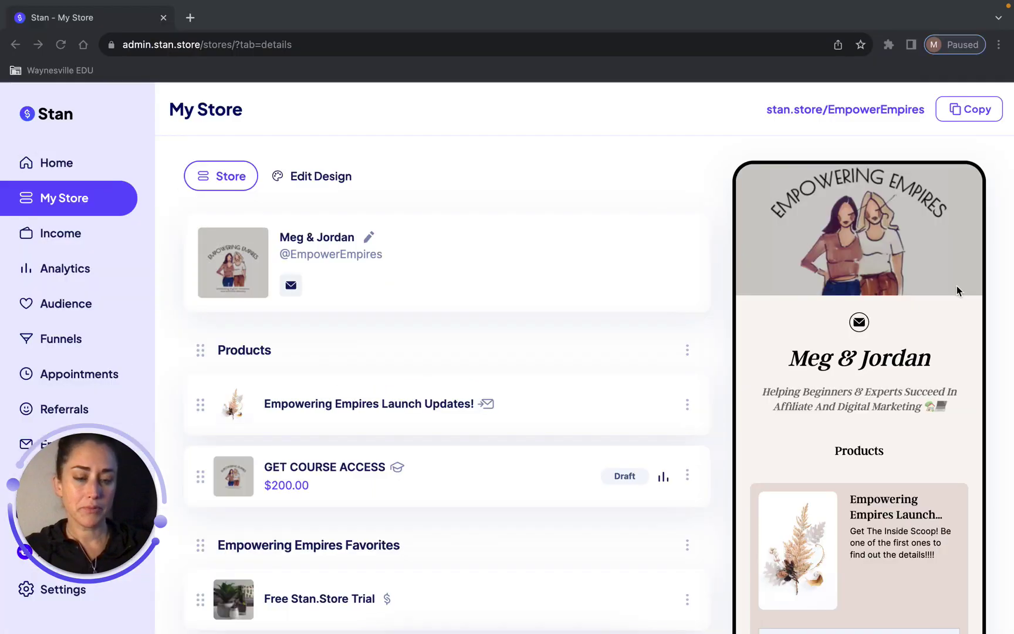
scroll(437, 287, down, 5)
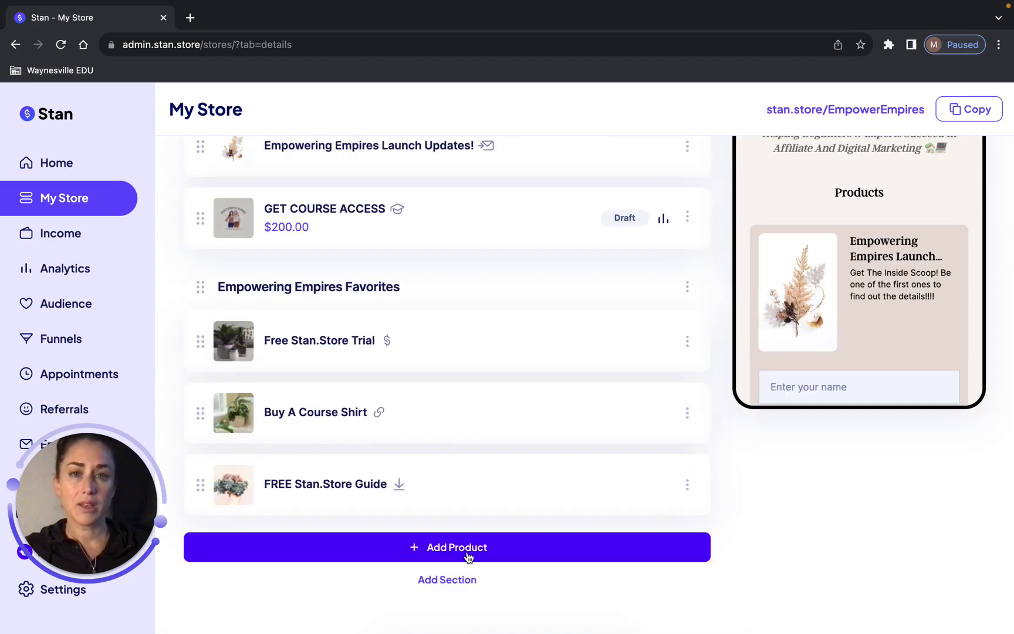
click(468, 551)
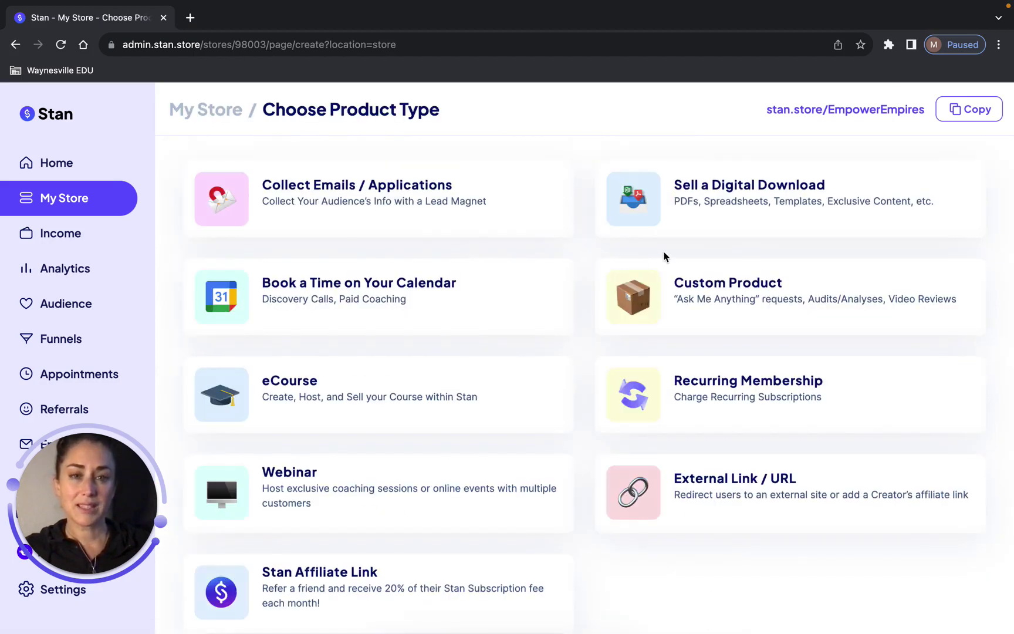
click(762, 196)
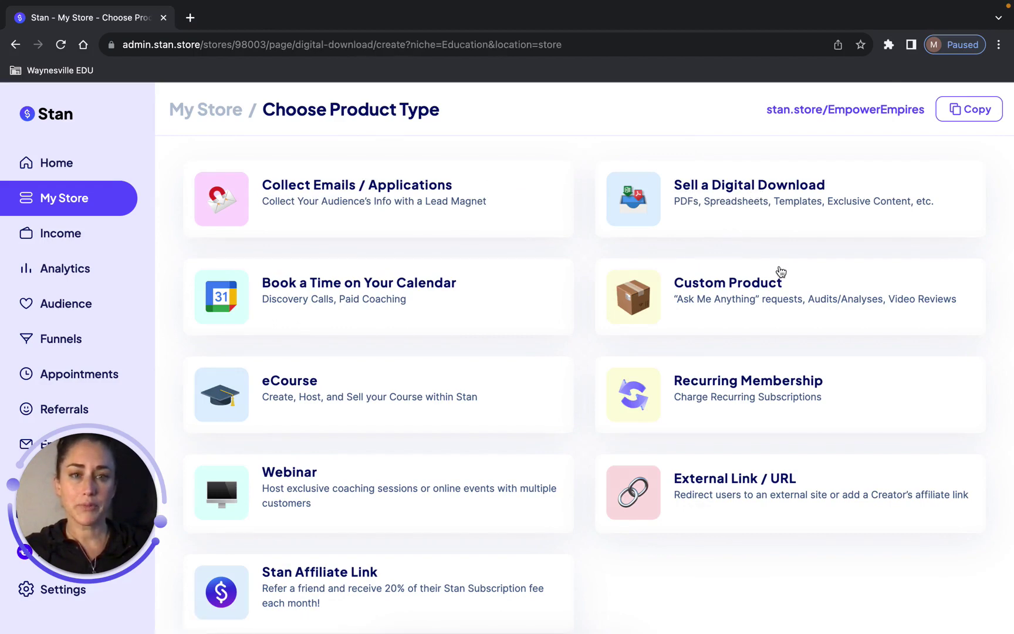
scroll(663, 210, down, 3)
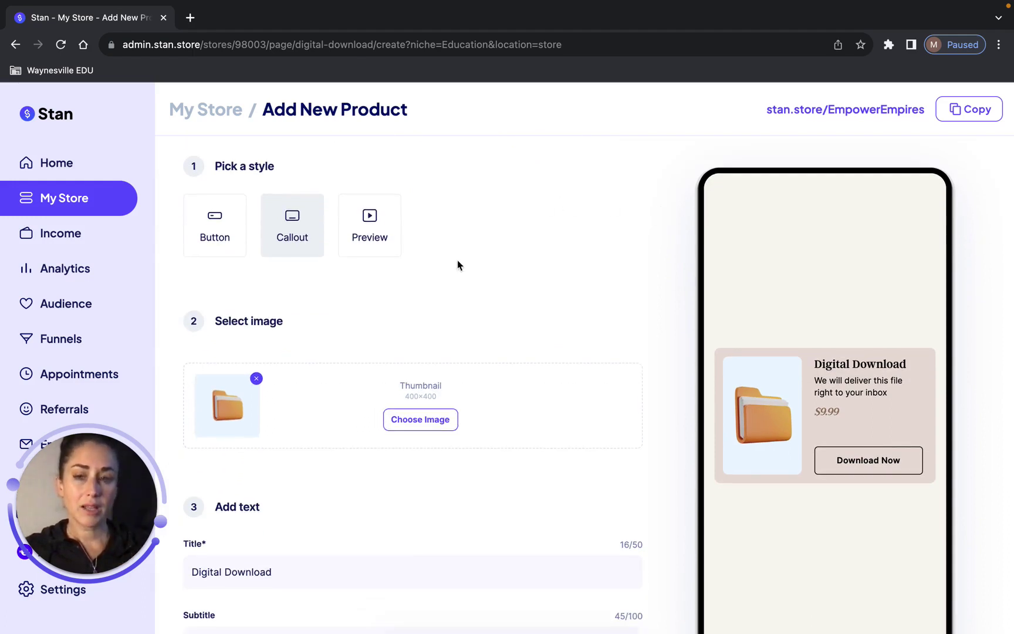
Choose the Button layout for the product listing.
click(218, 239)
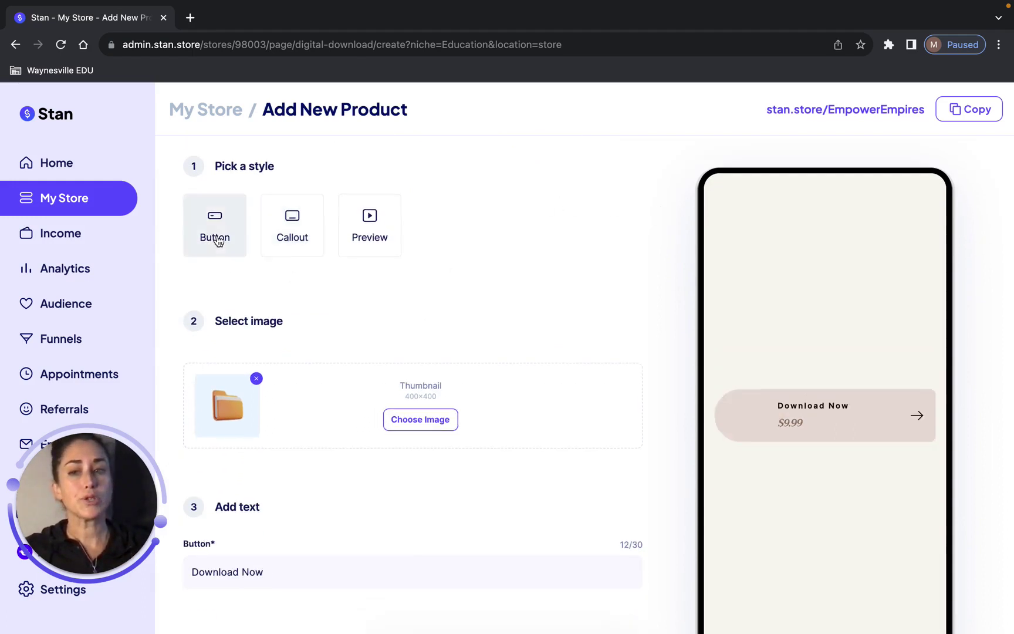
click(290, 247)
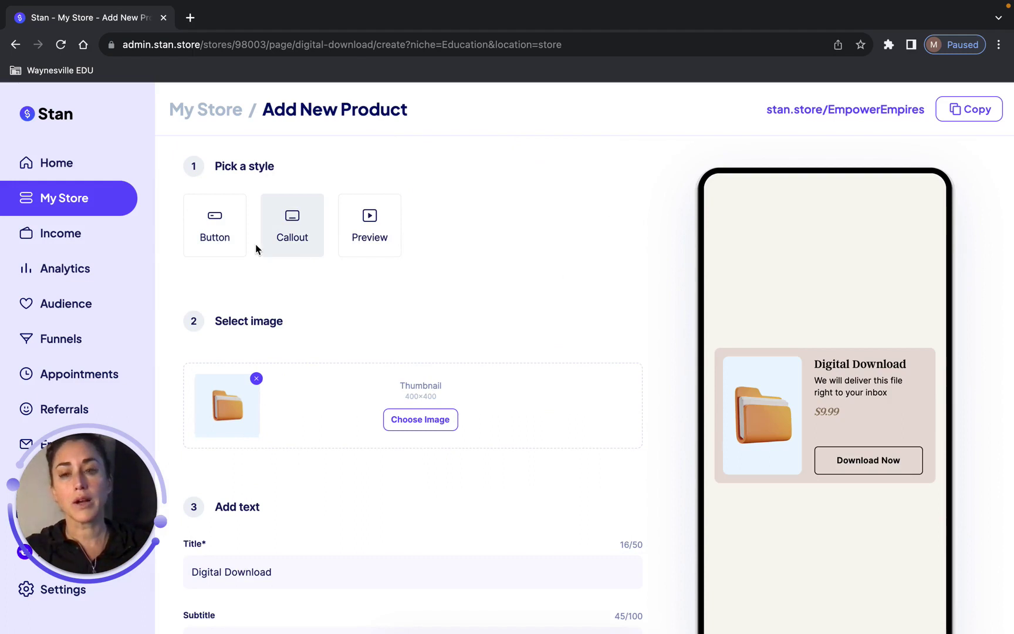
click(232, 241)
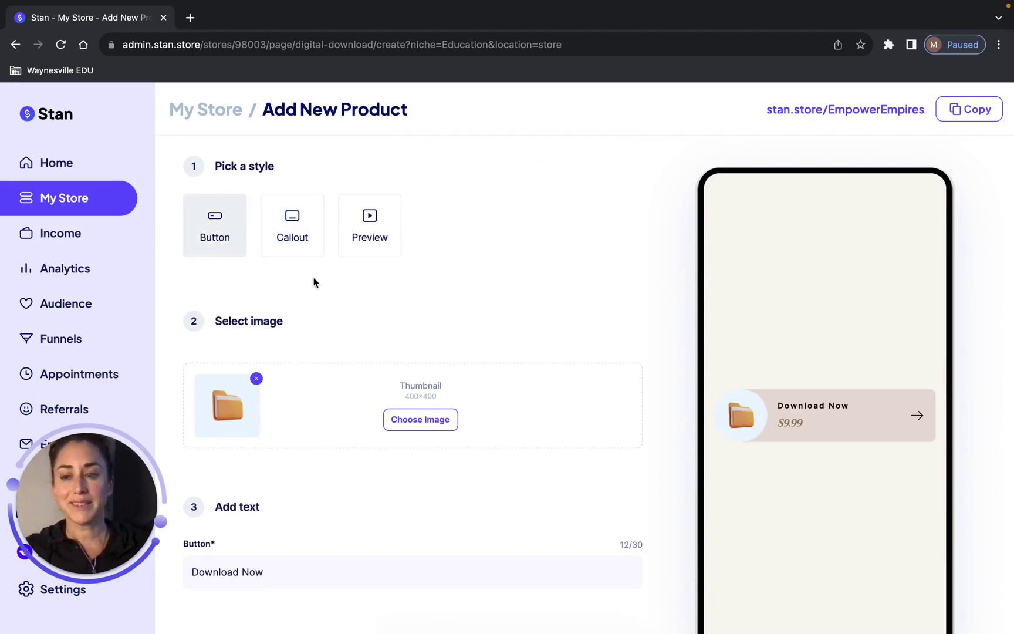
scroll(317, 285, down, 3)
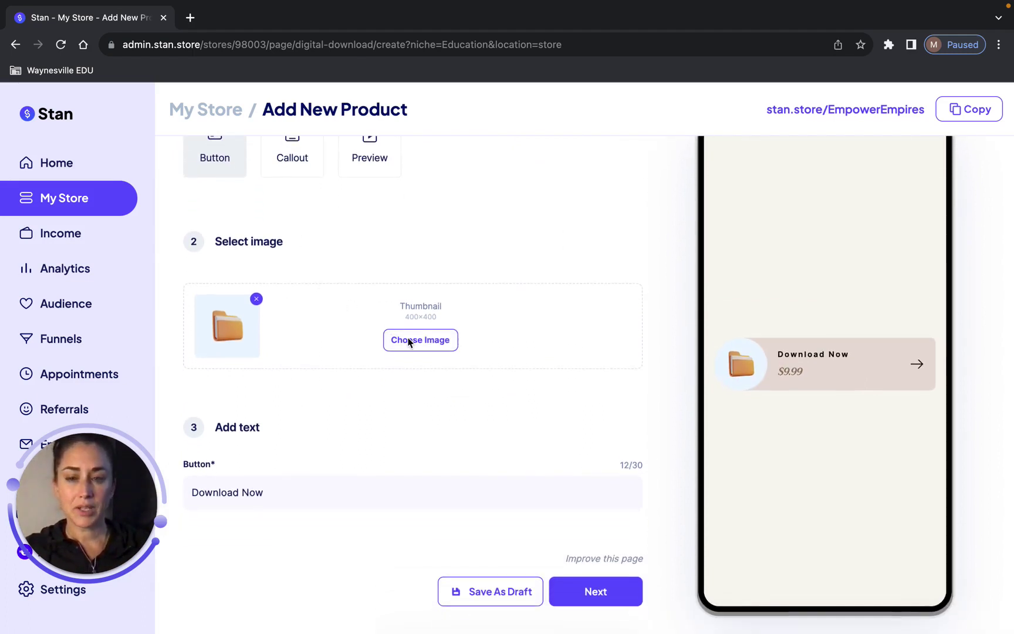
Upload the Master Resell Rights certificate image as the product thumbnail.
click(409, 342)
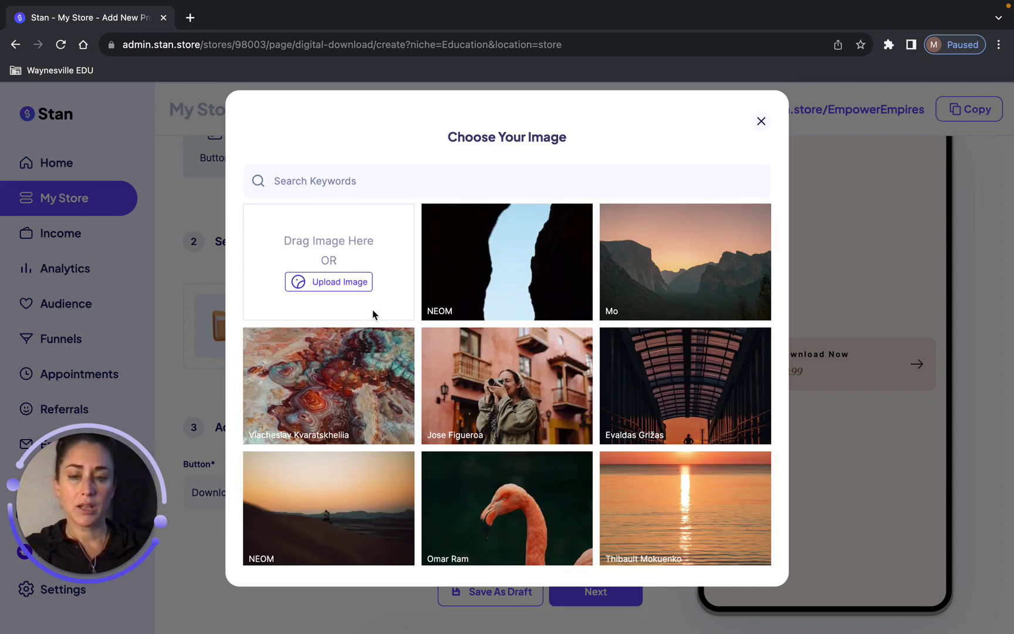
click(340, 282)
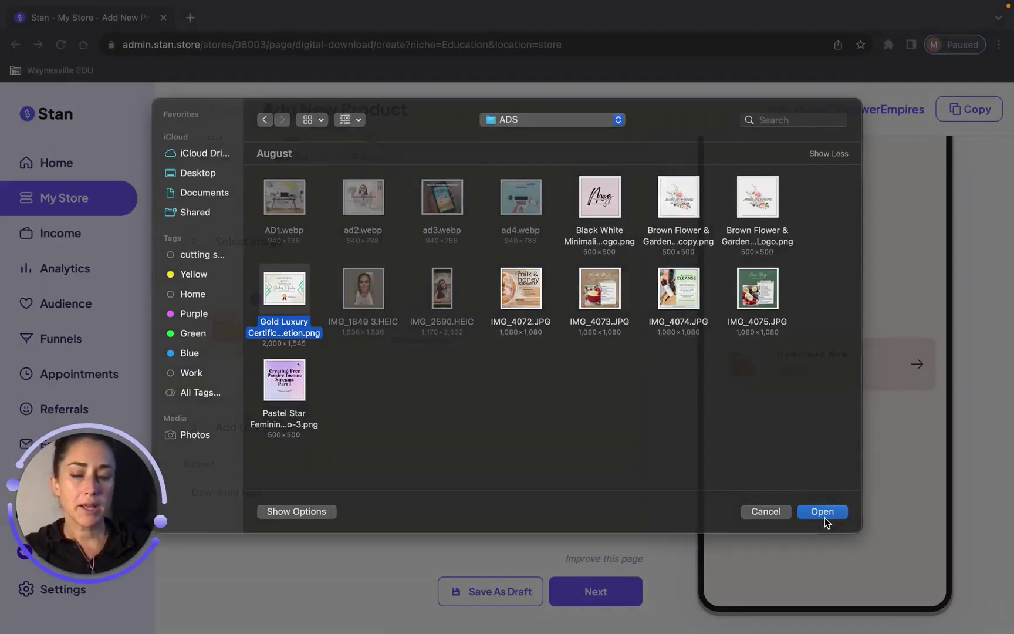
click(823, 518)
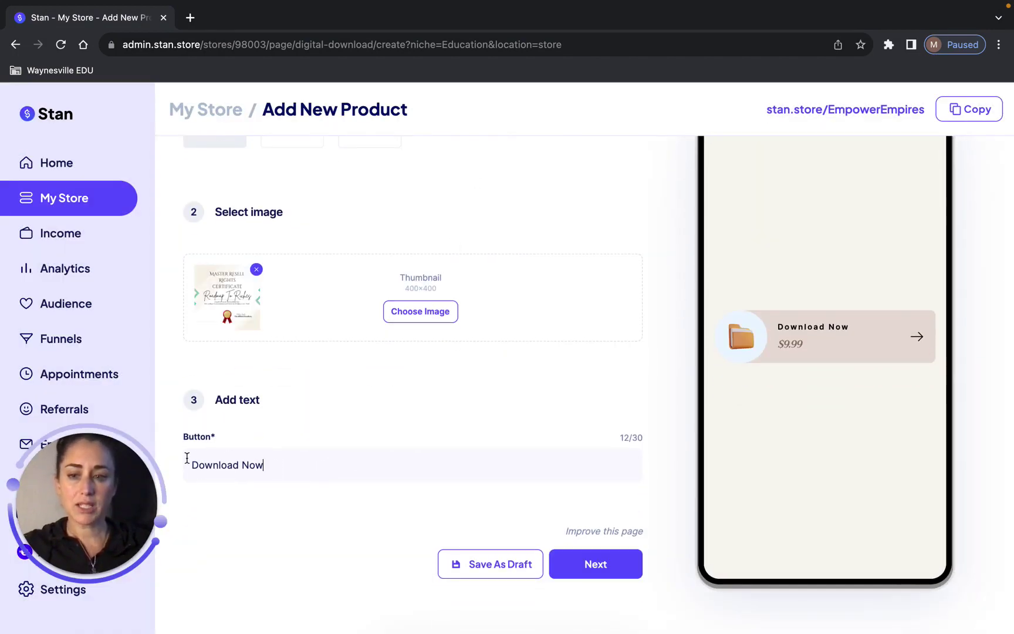
Change the button text from 'Download Now' to 'Get Roadmap To Riches'.
key(ctrl+a)
key(ctrl+v)
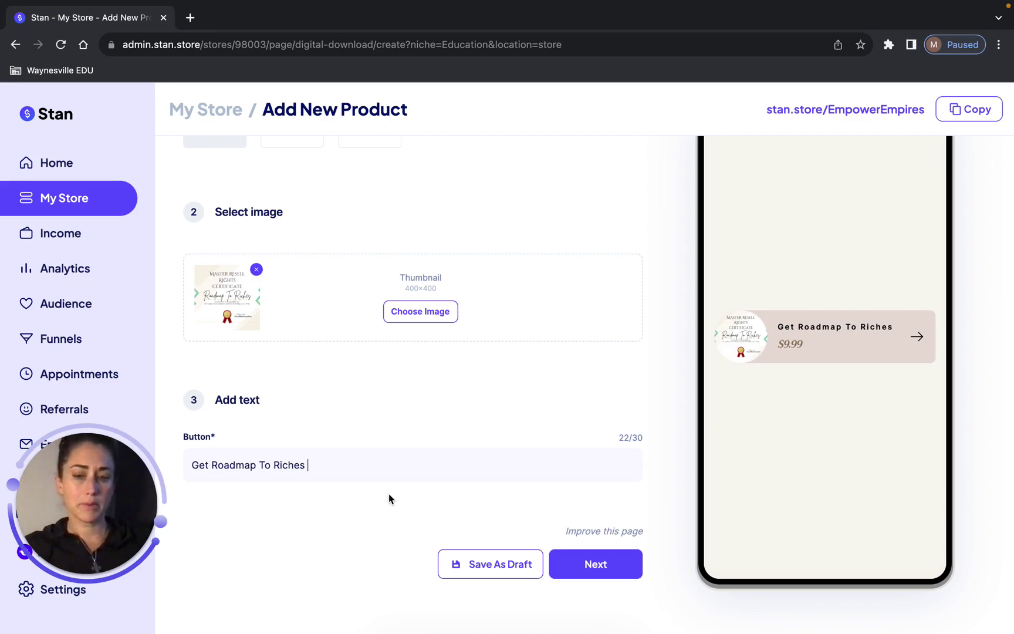
scroll(389, 497, up, 3)
scroll(389, 497, down, 2)
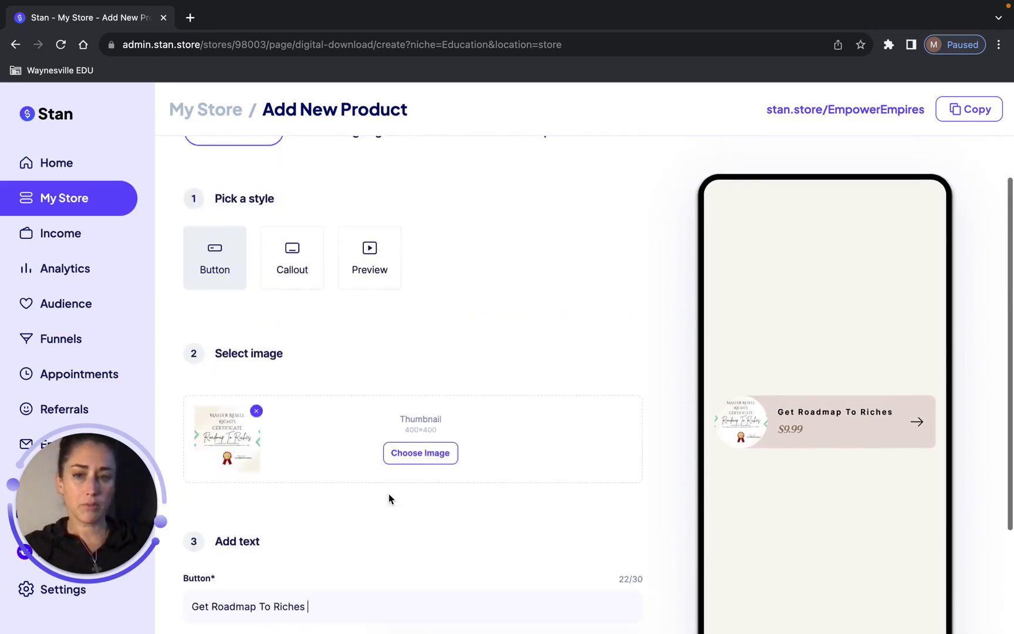
scroll(388, 494, up, 2)
scroll(436, 409, down, 4)
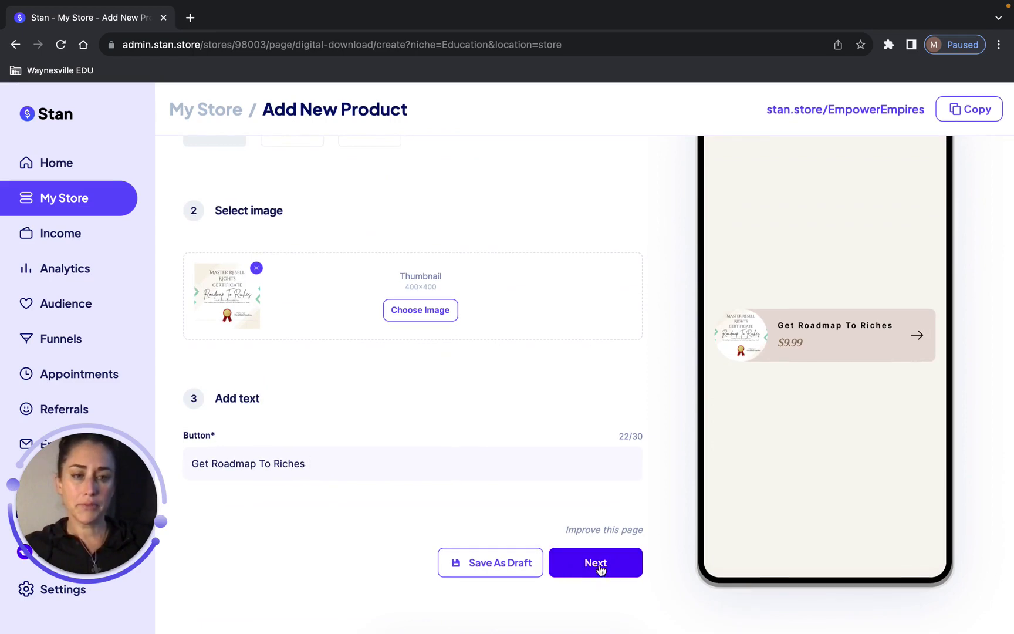
Set the landing page image to the cropped canyon stock photo.
scroll(515, 422, down, 1)
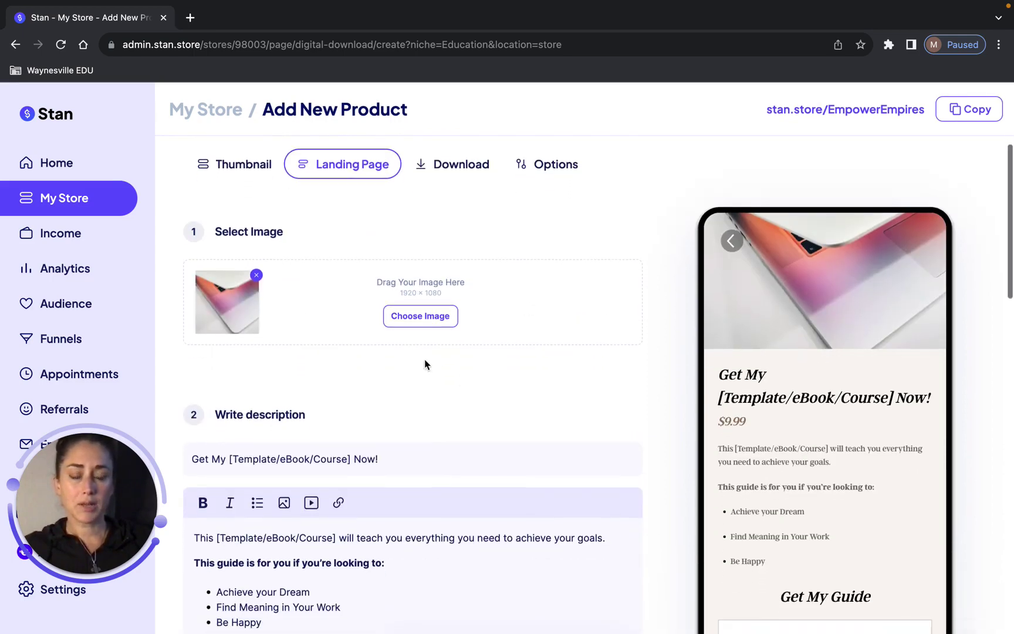
click(415, 316)
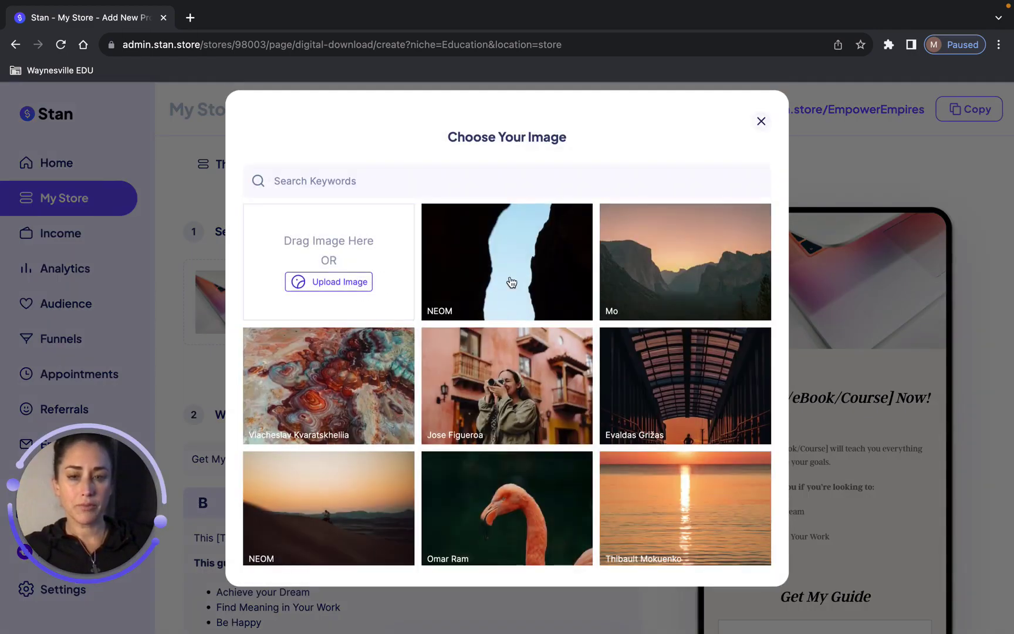
click(512, 283)
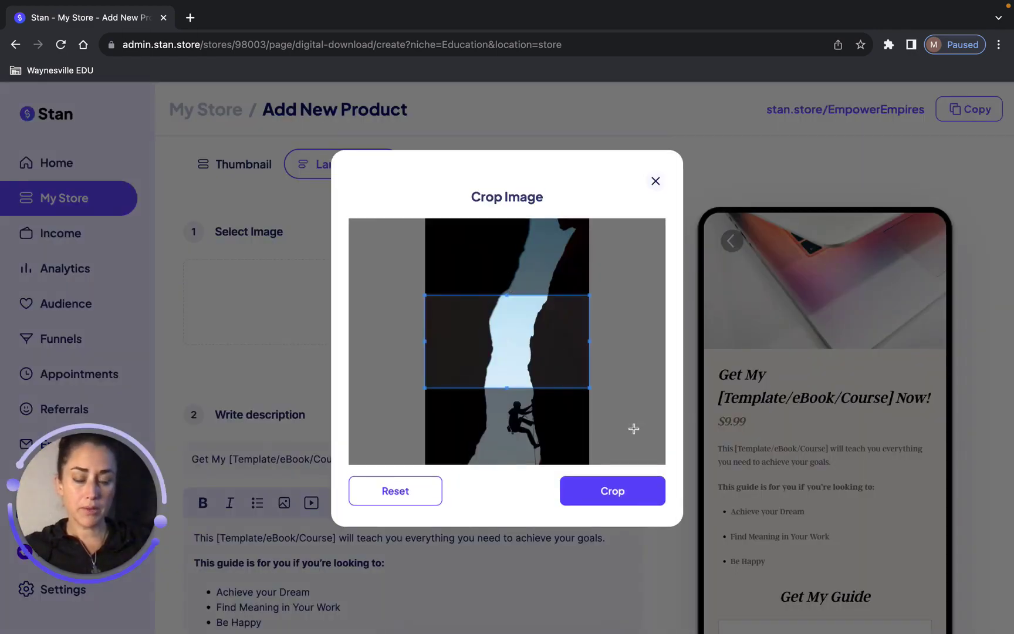
click(635, 503)
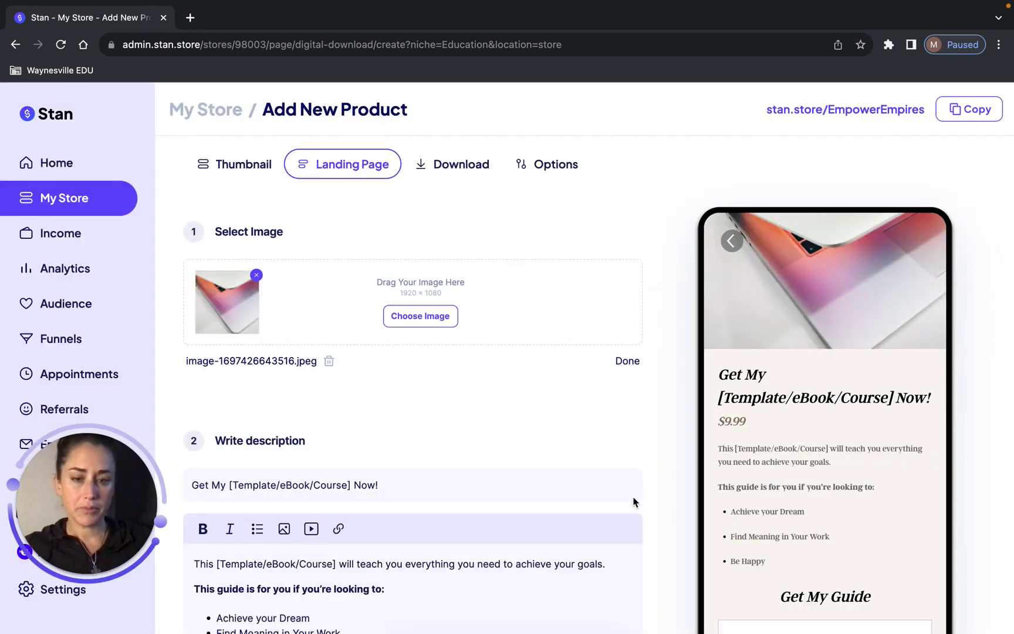
Title the landing page 'Get My Roadmap To Riches Course with Resell Rights' and return to systeme.io.
scroll(523, 441, down, 3)
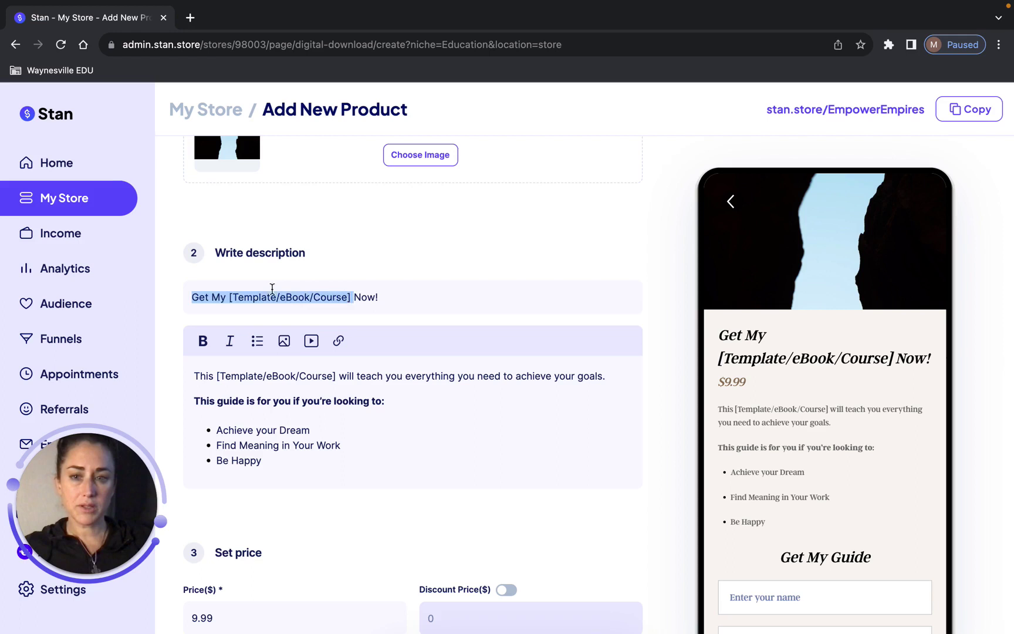
text(Roadmap To Riches Course with Resell Rights)
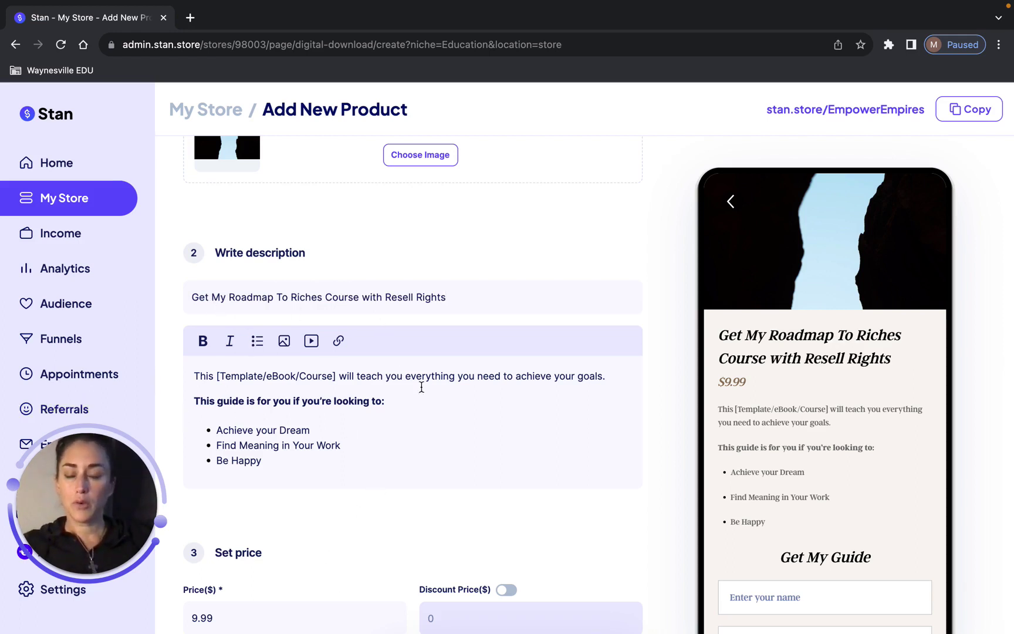
mouse_move(243, 622)
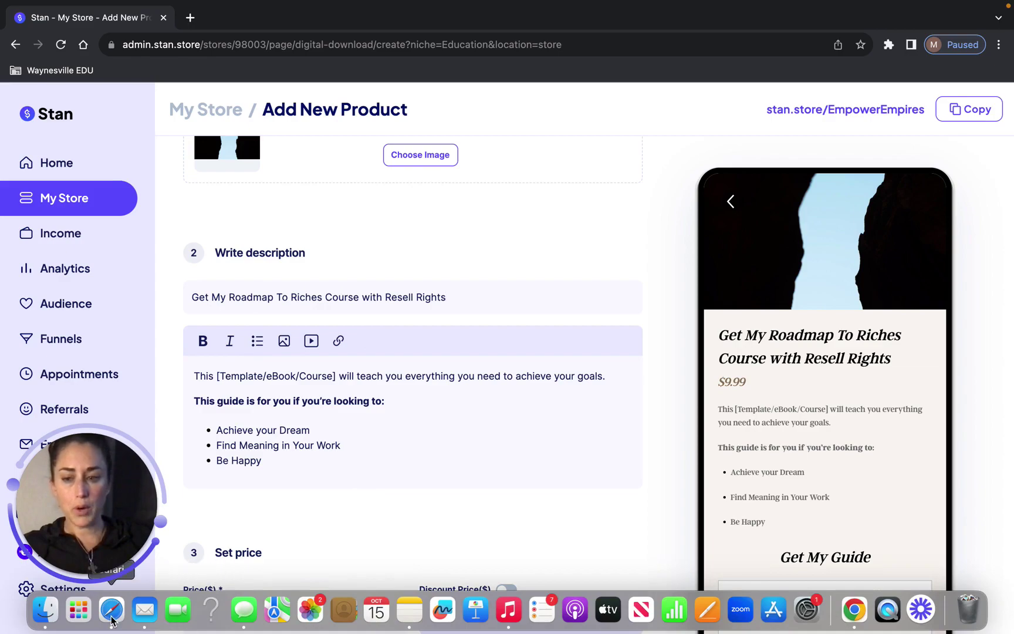
click(111, 613)
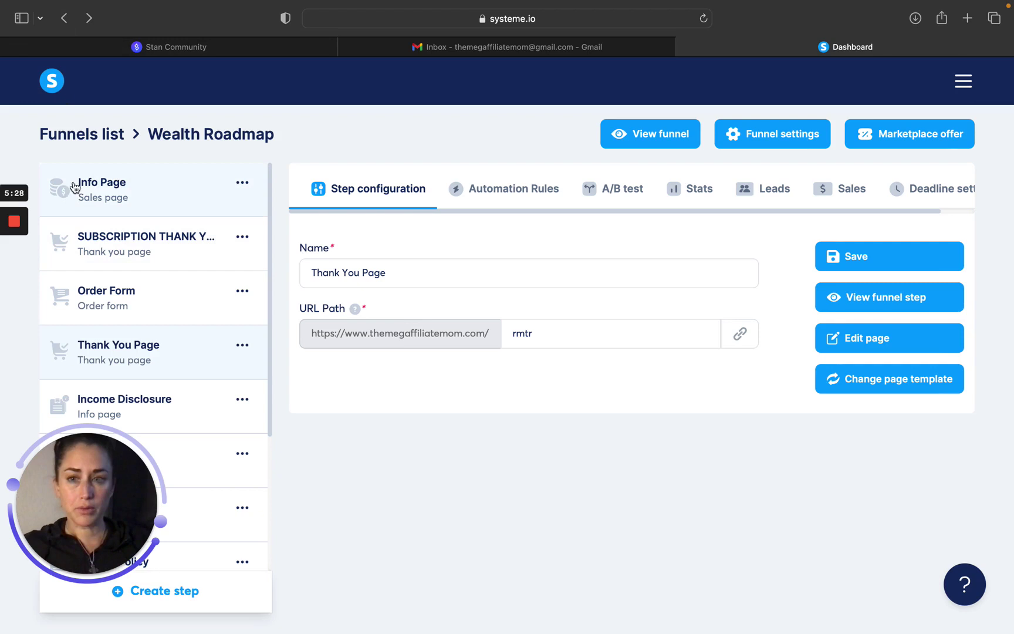
Open the funnel's Info Page in the systeme.io page editor.
click(153, 196)
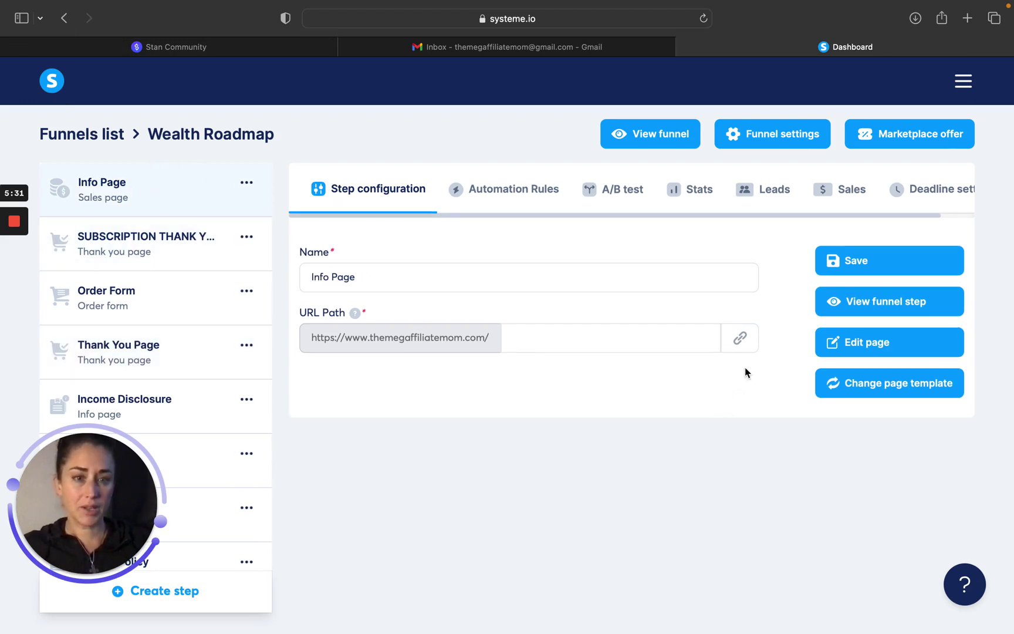
click(837, 345)
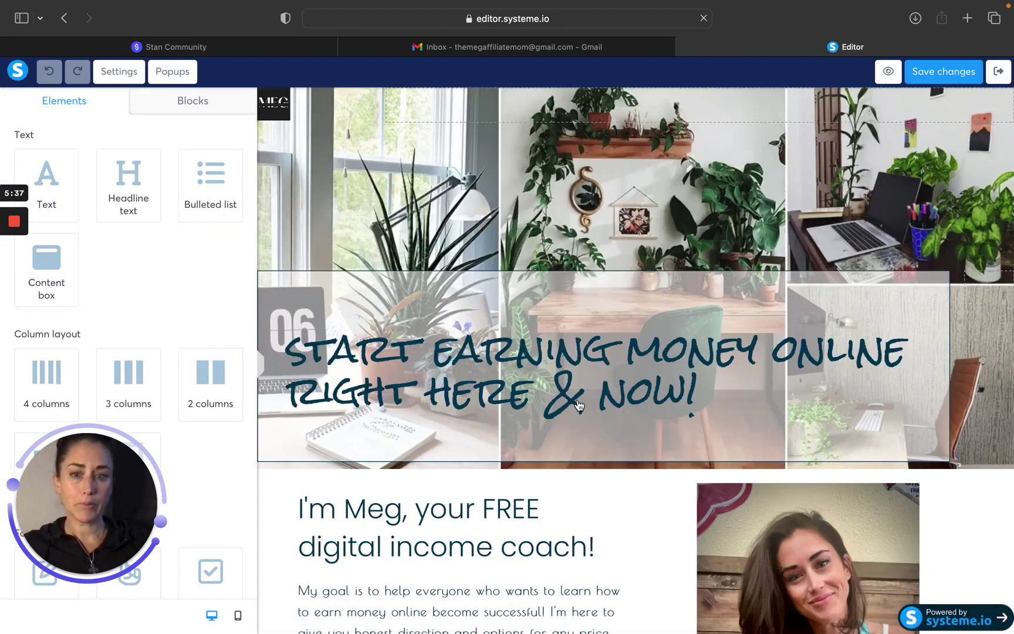
scroll(578, 405, down, 10)
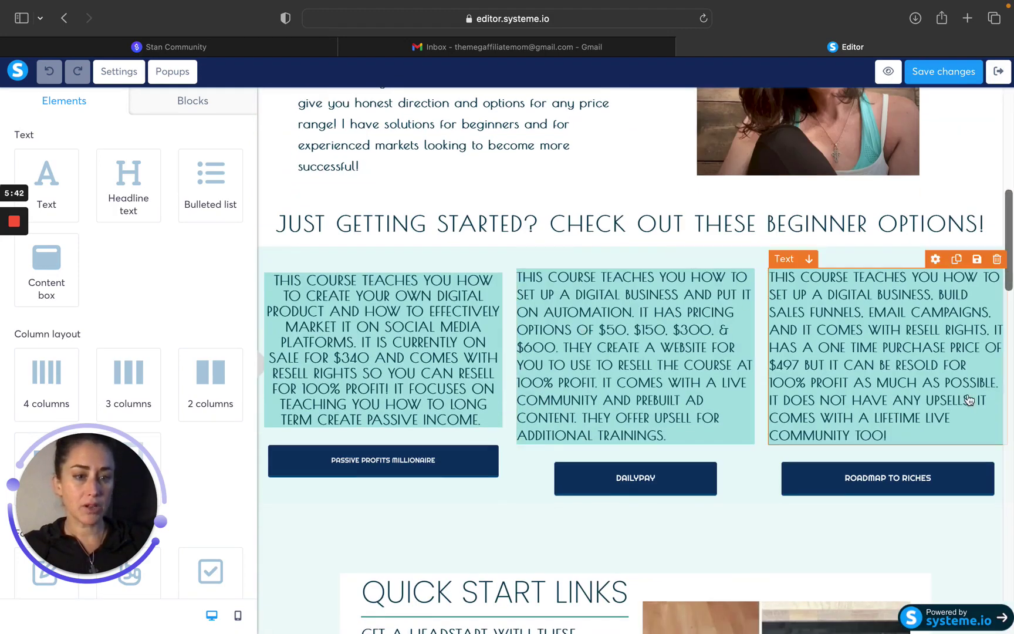
Select the third column's Roadmap To Riches course description and switch back to Stan Store.
click(903, 433)
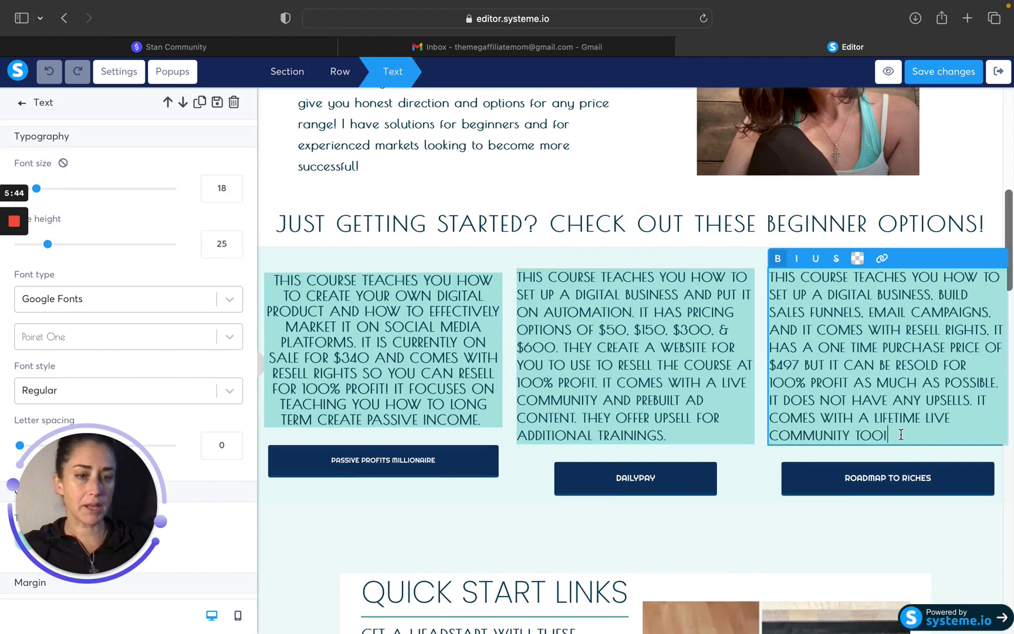
drag(902, 433, 795, 276)
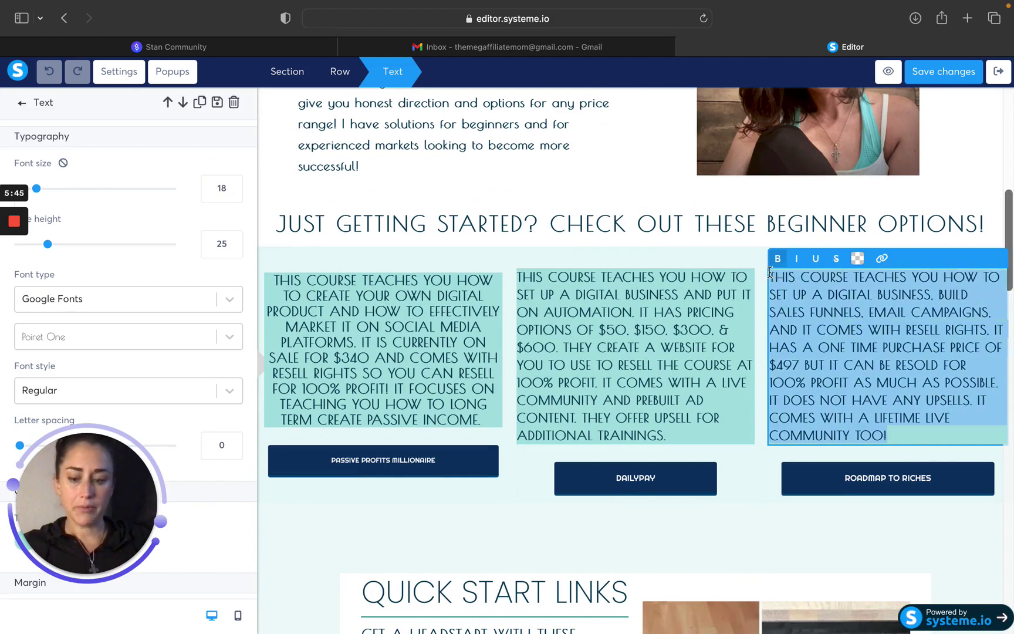
mouse_move(674, 616)
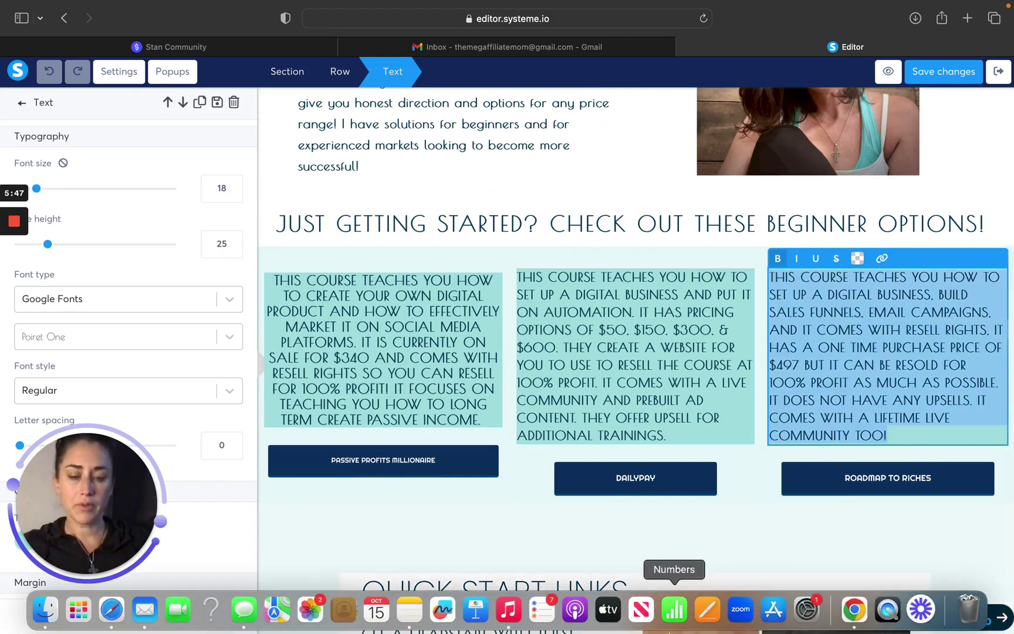
click(854, 610)
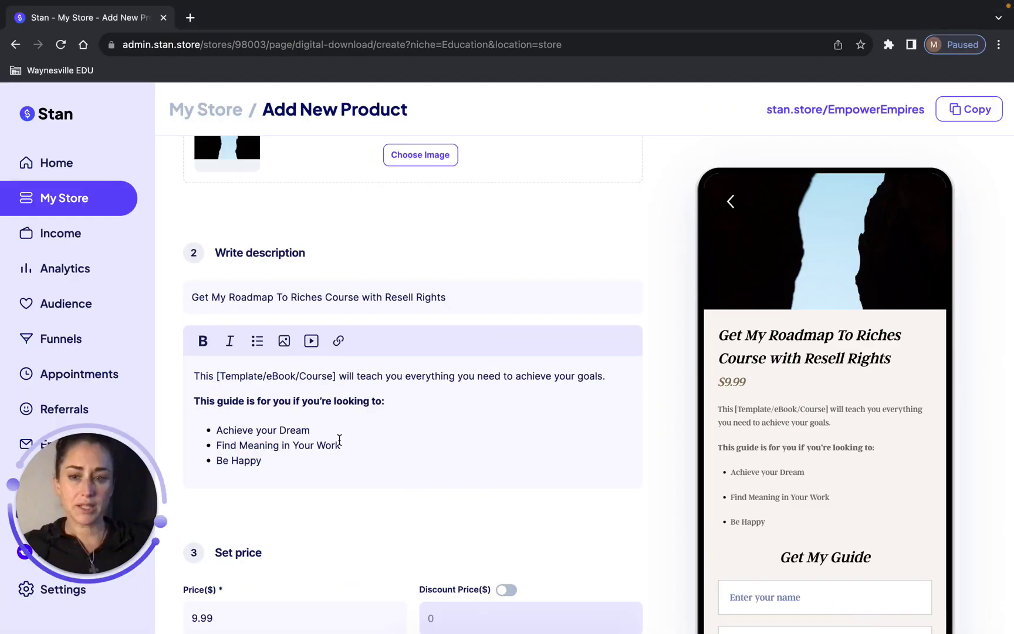
Replace the template description with the pasted Roadmap To Riches course description.
drag(274, 471, 202, 374)
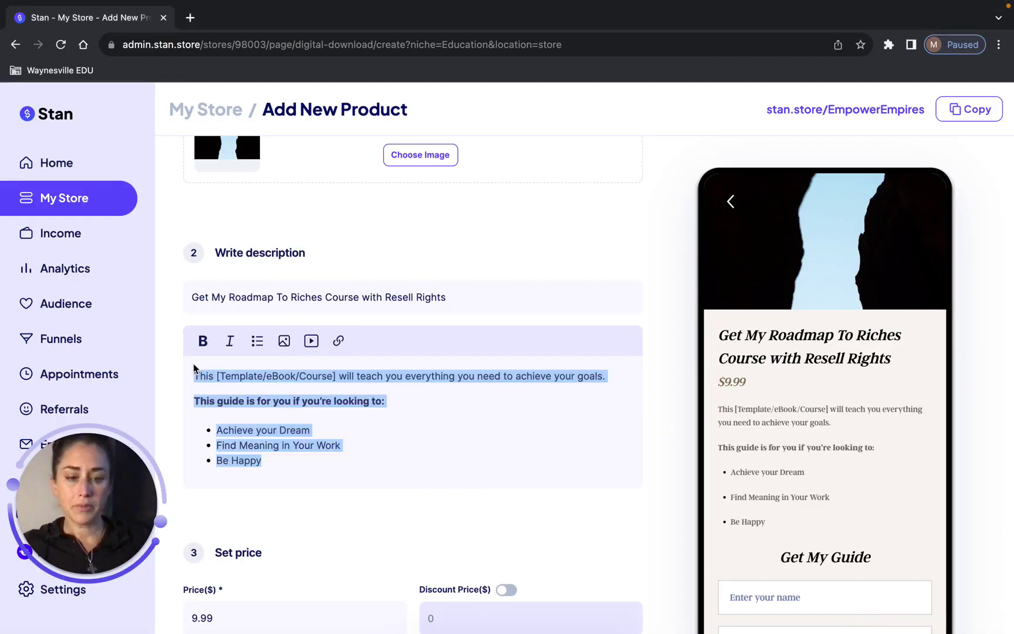
key(BackSpace)
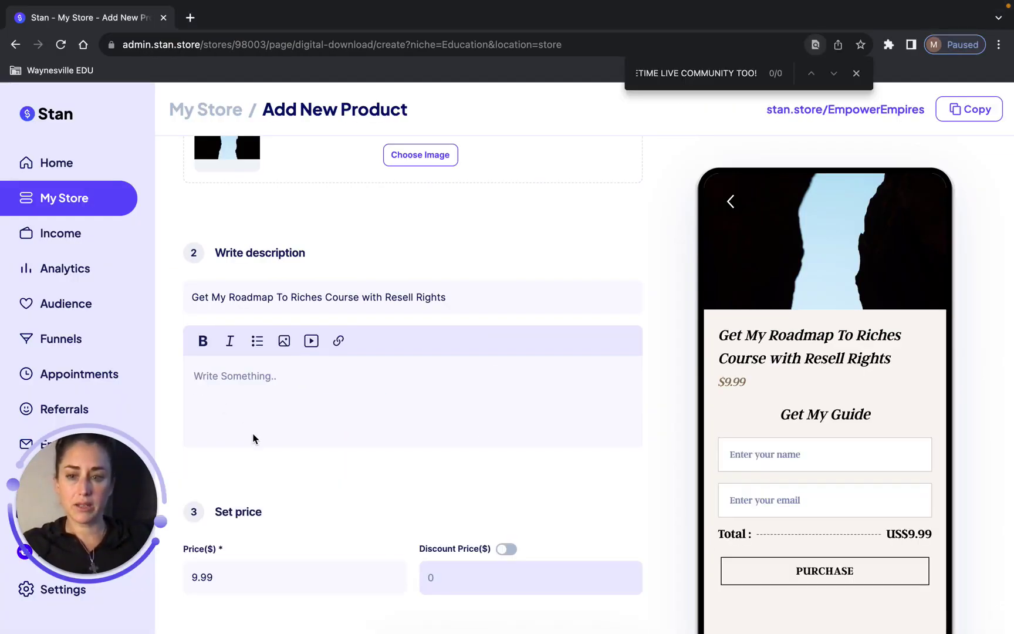
text(THIS COURSE TEACHES YOU HOW TO SET UP A DIGITAL BUSINESS, BUILD SALES FUNNELS, EMAIL CAMPAIGNS, AND IT COMES WITH RESELL RIGHTS, IT HAS A ONE TIME PURCHASE PRICE OF $497 BUT IT CAN BE RESOLD FOR 100% PROFIT AS MUCH AS POSSIBLE. IT DOES NOT HAVE ANY UPSELLS. IT COMES WITH A LIFETIME LIVE COMMUNITY TOO!)
scroll(371, 412, down, 3)
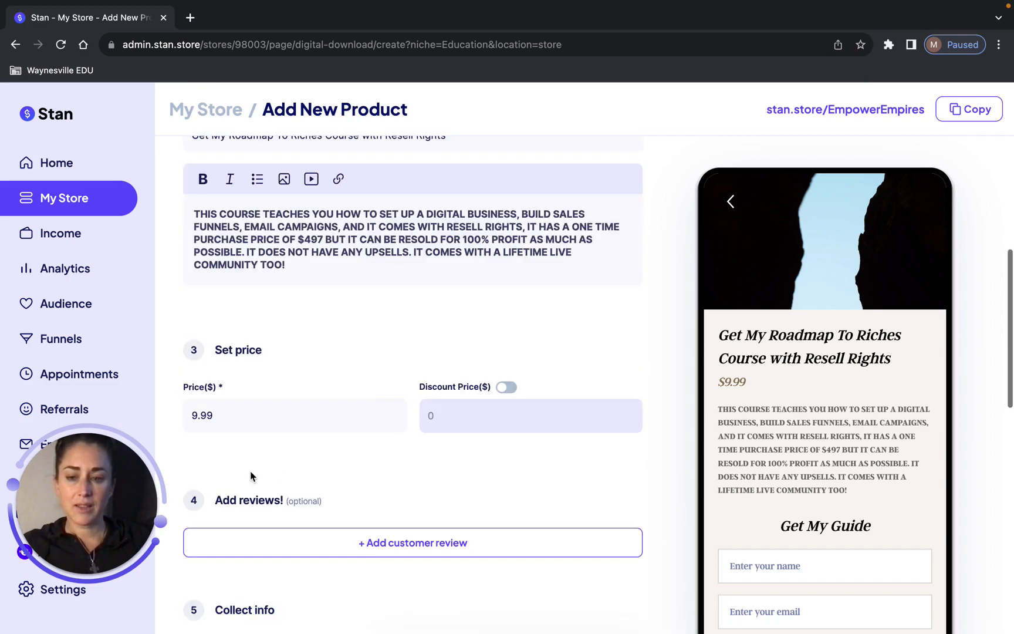
Change the price from 9.99 to $497 and continue to the Download step.
click(237, 416)
drag(237, 416, 190, 414)
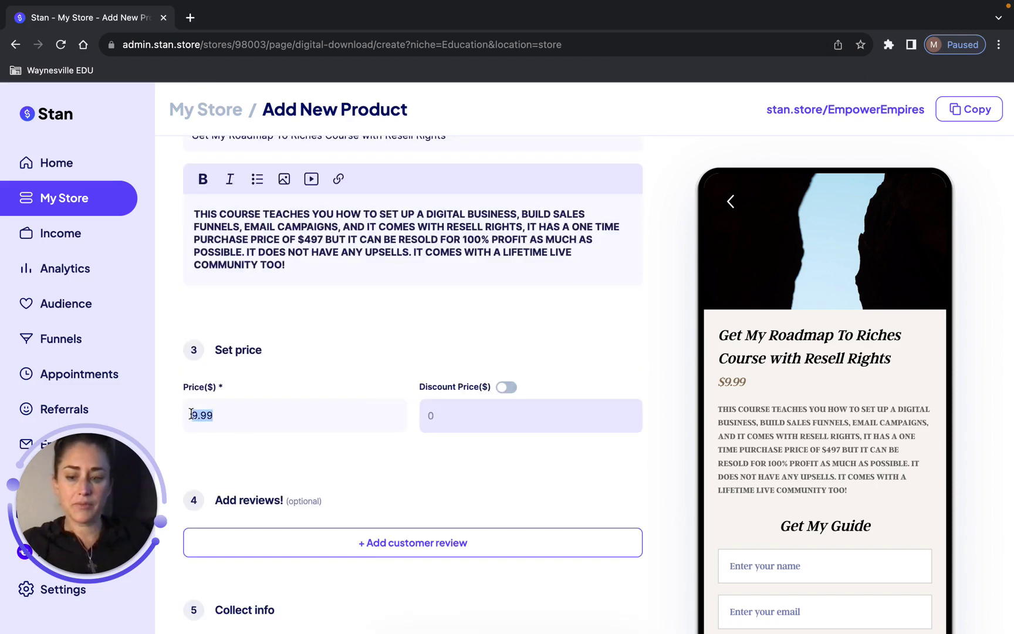
text(497)
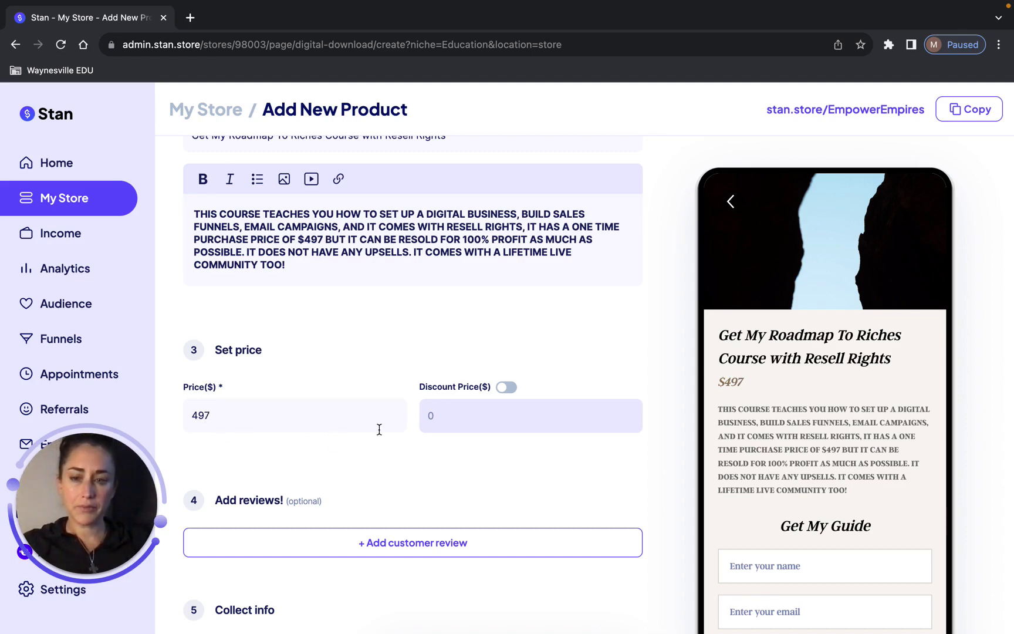
scroll(443, 465, down, 4)
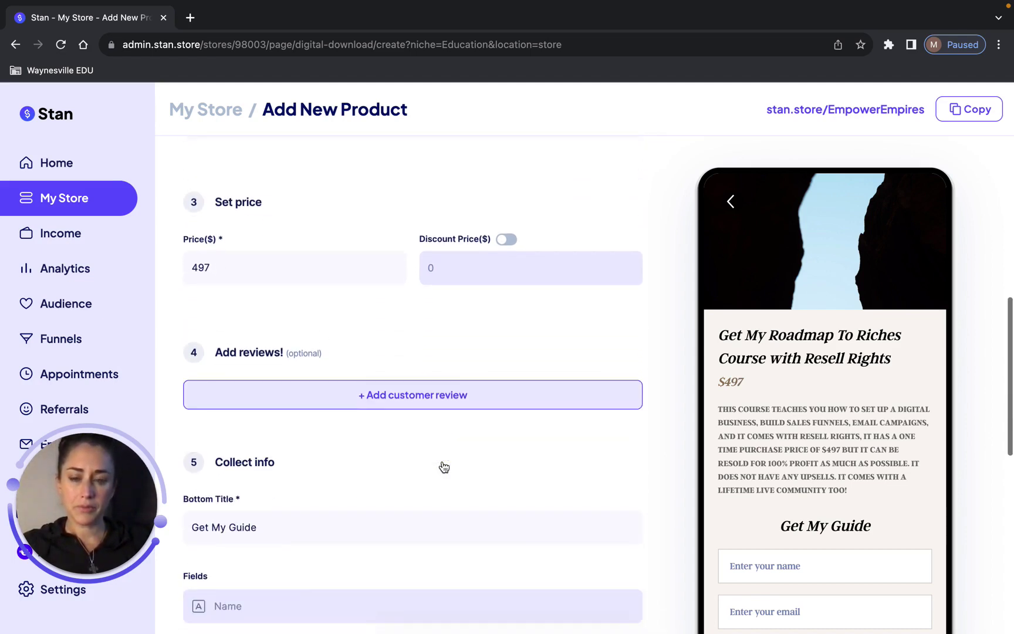
scroll(439, 301, down, 1)
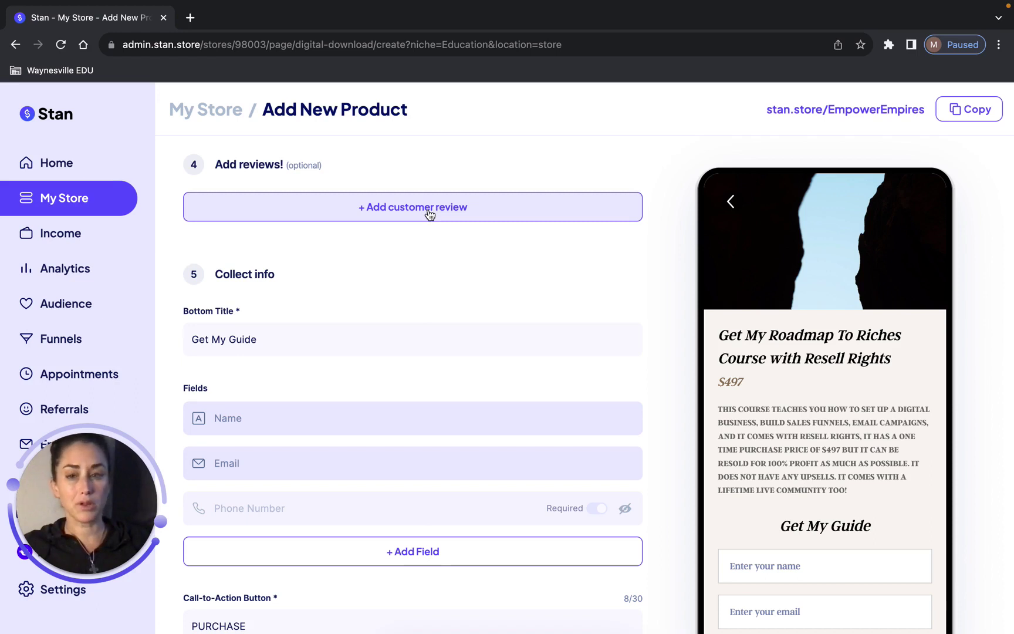
scroll(438, 293, down, 3)
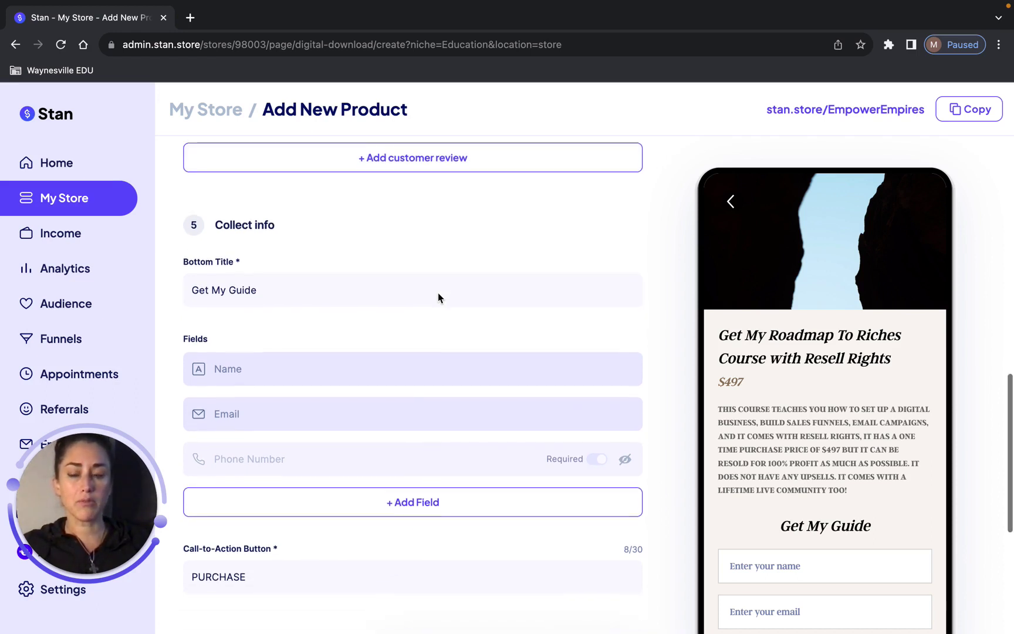
scroll(437, 291, down, 1)
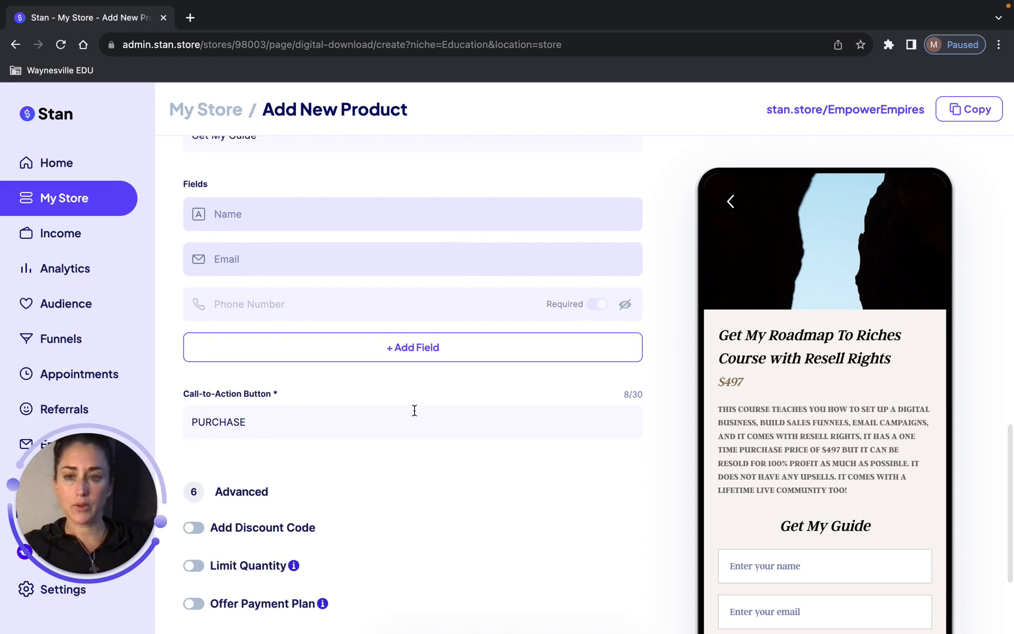
scroll(414, 410, down, 1)
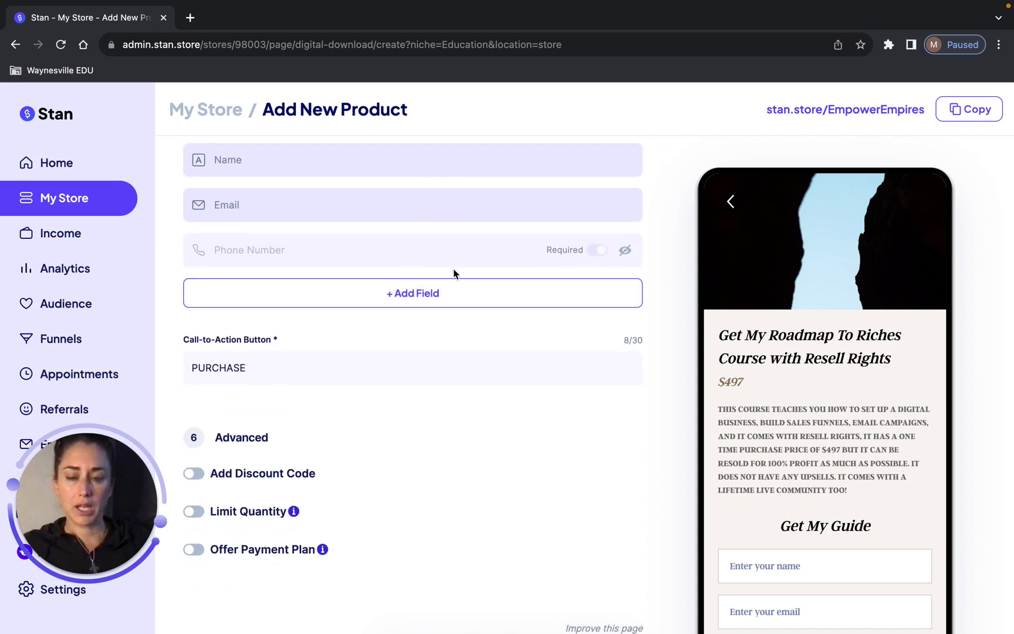
scroll(454, 274, up, 1)
scroll(453, 339, down, 3)
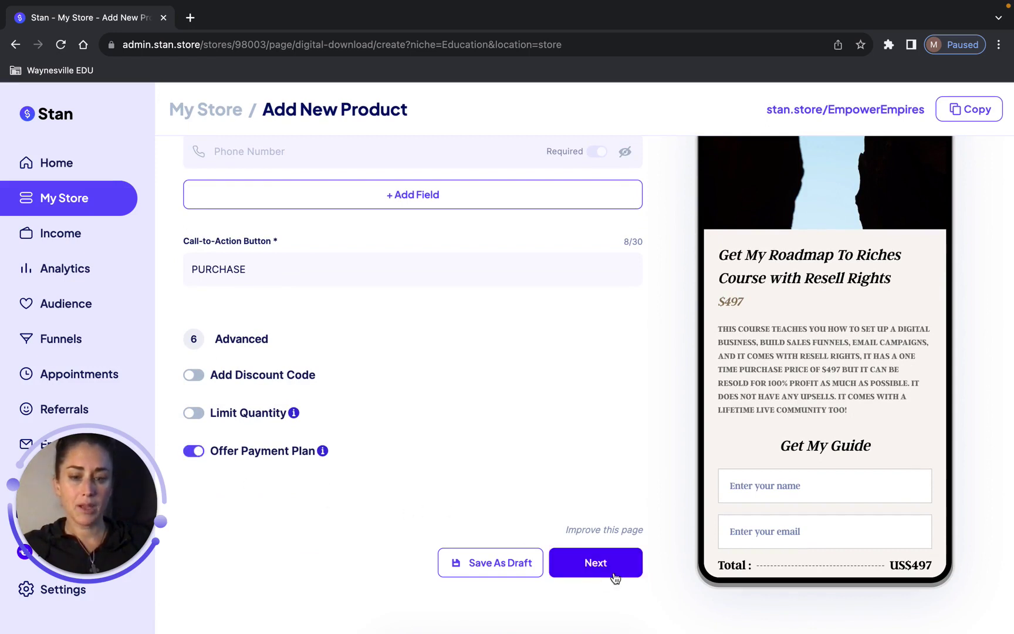
click(593, 570)
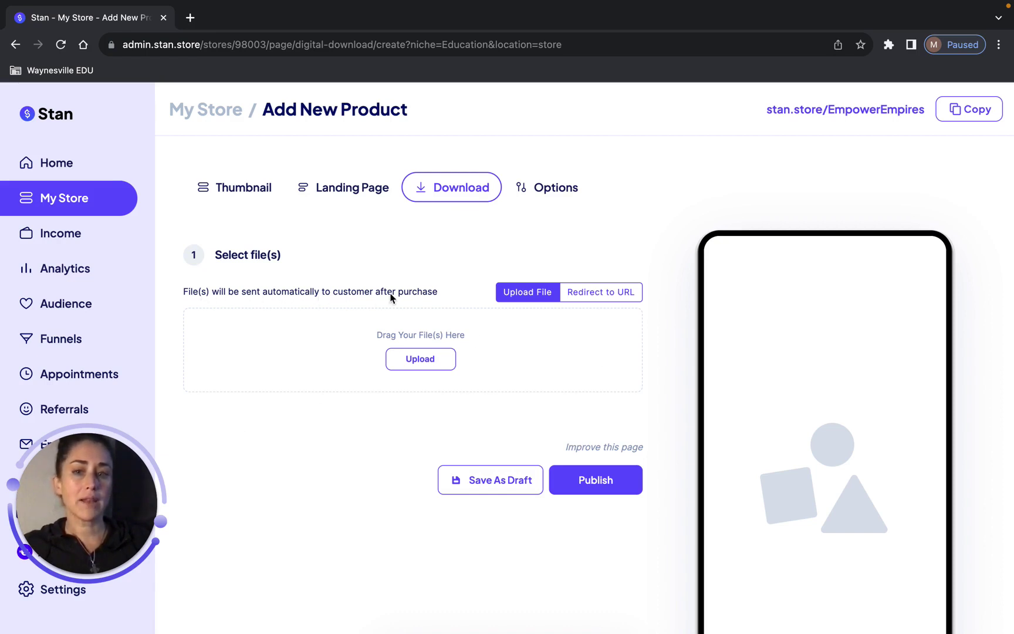
Redirect buyers to the pasted course access URL, label the link 'Roadmap Access', and publish.
click(586, 299)
click(473, 328)
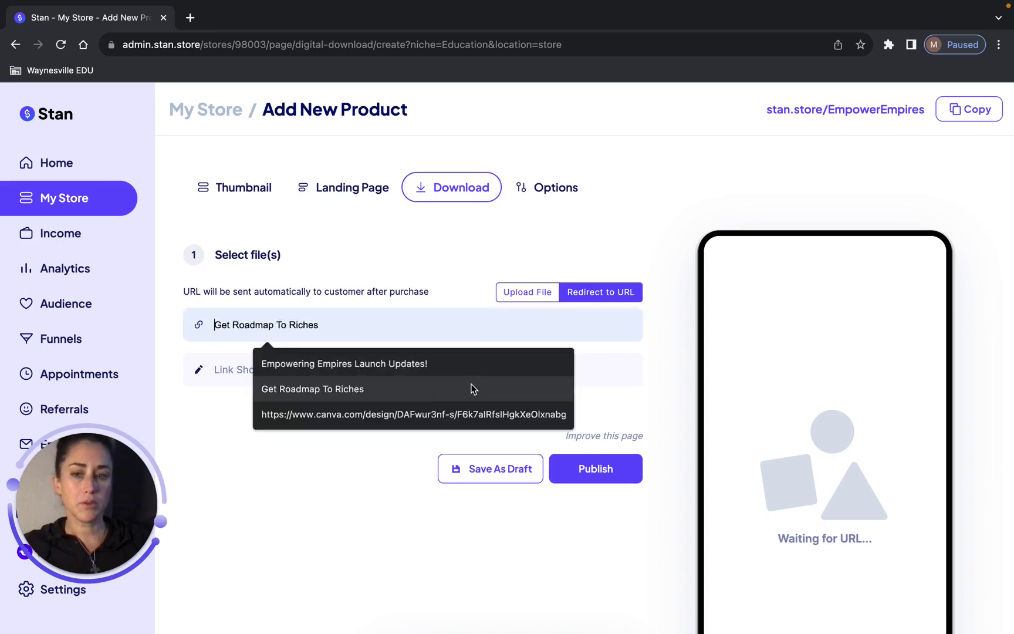
text(PASTEINCOURSEACCESSURLHERE)
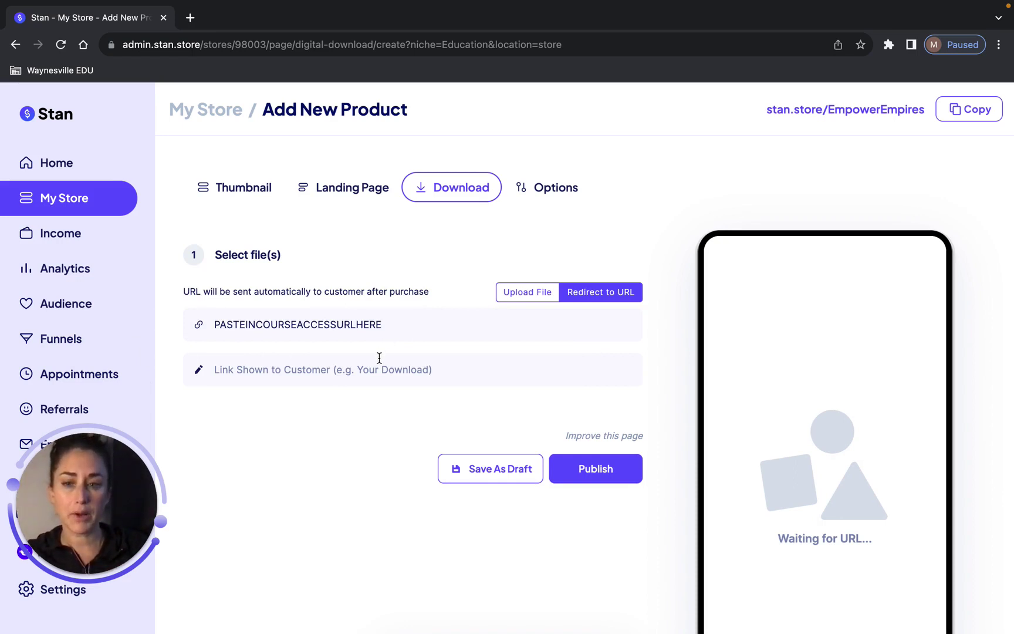
click(328, 371)
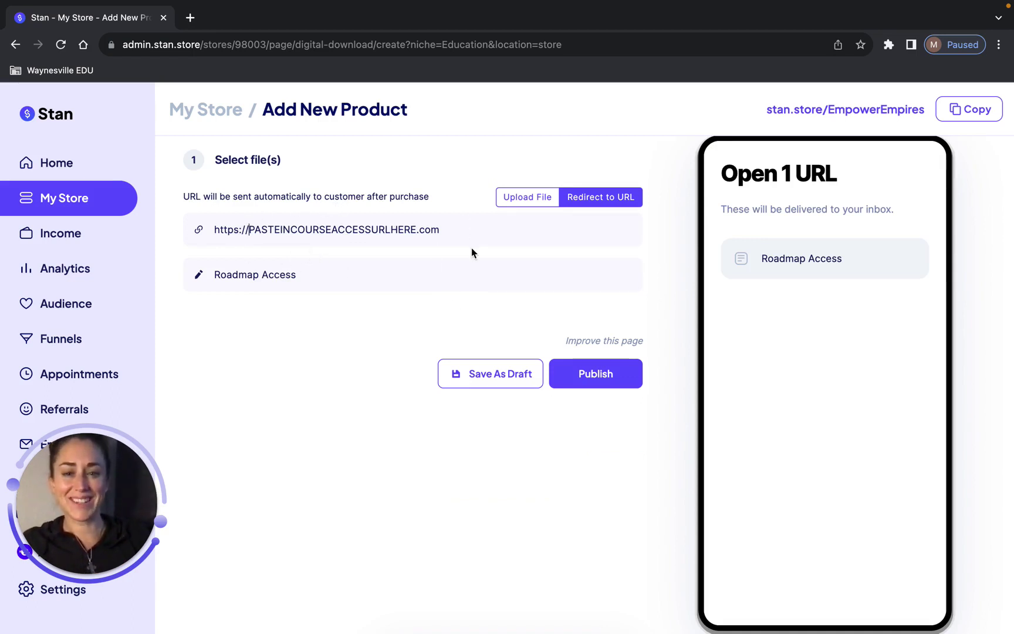
click(592, 382)
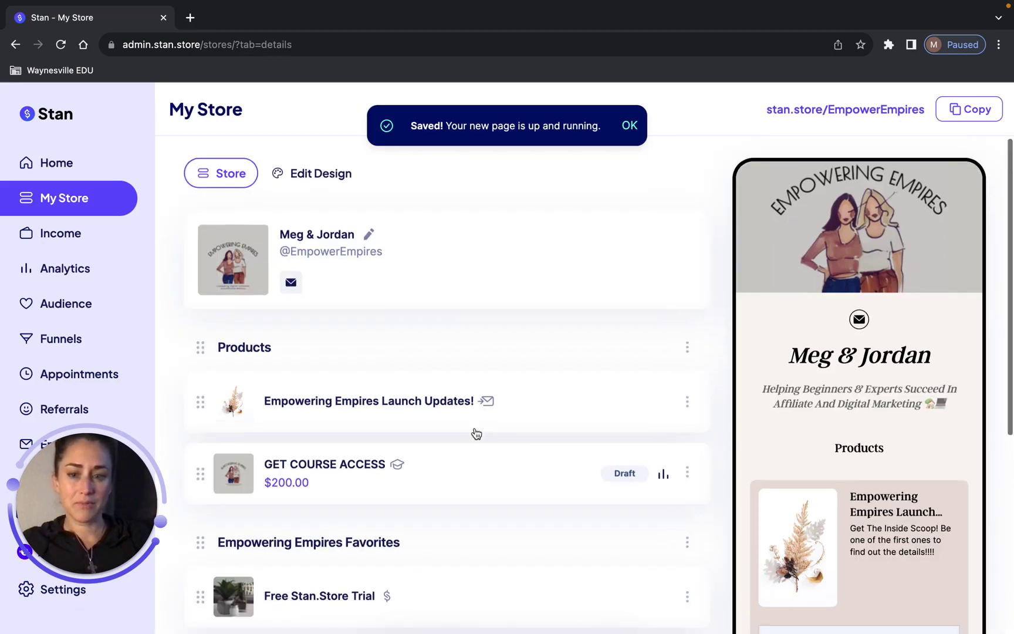
Open the public stan.store/EmpowerEmpires storefront in a new tab.
scroll(475, 431, down, 5)
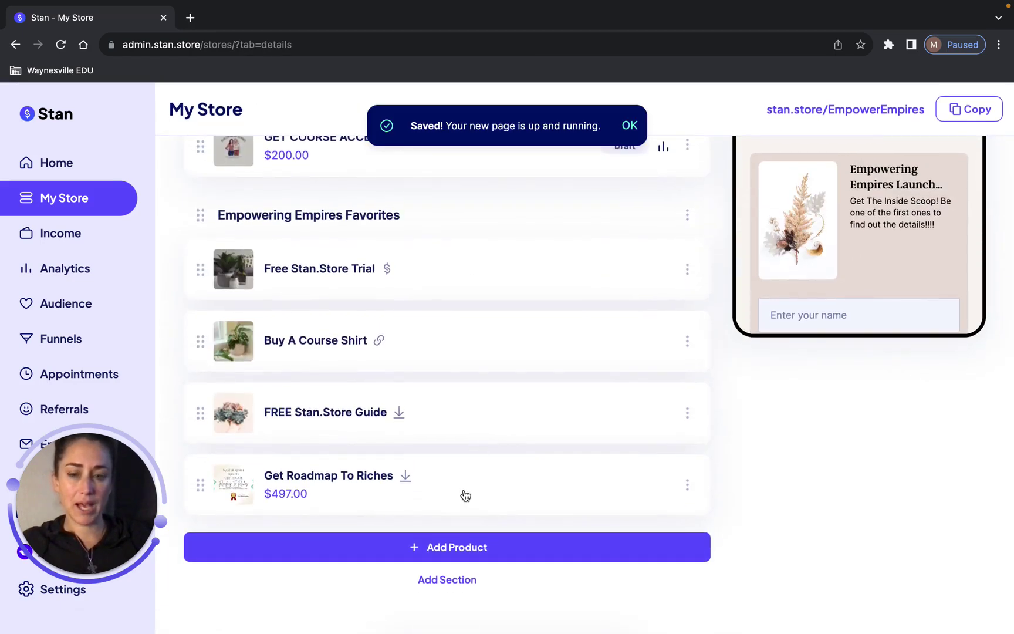
scroll(863, 235, down, 3)
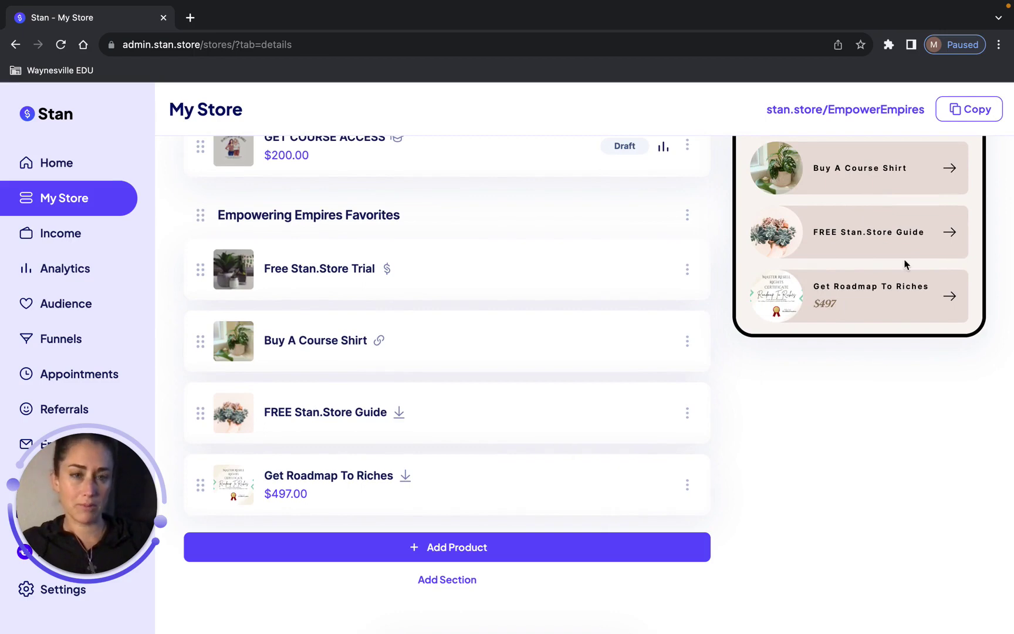
click(874, 113)
Open the Get Roadmap To Riches product page and scroll down to its US$497 checkout.
scroll(494, 471, down, 5)
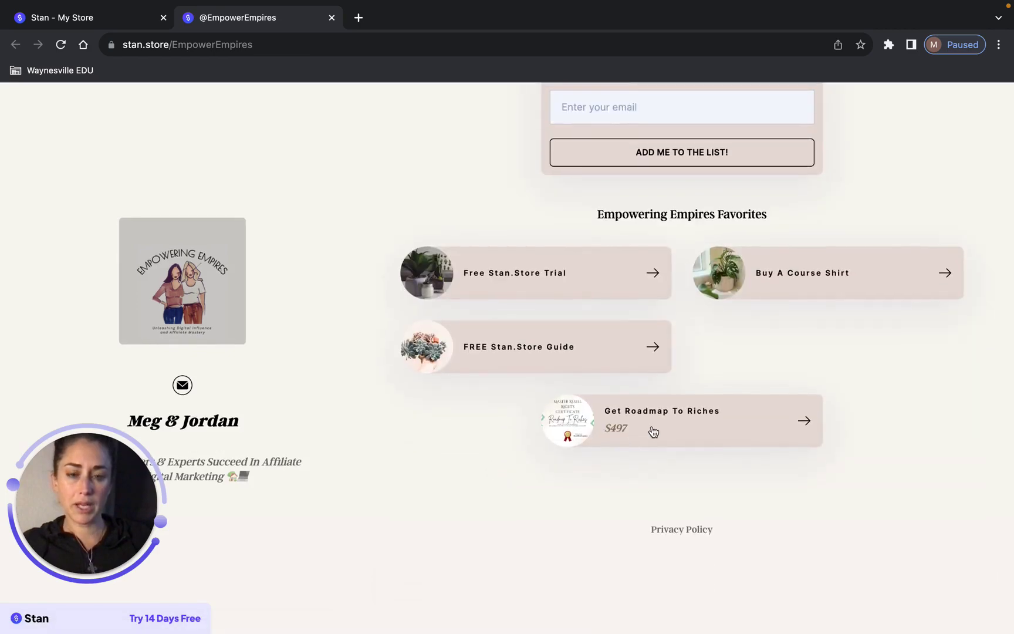
click(740, 411)
scroll(708, 383, down, 5)
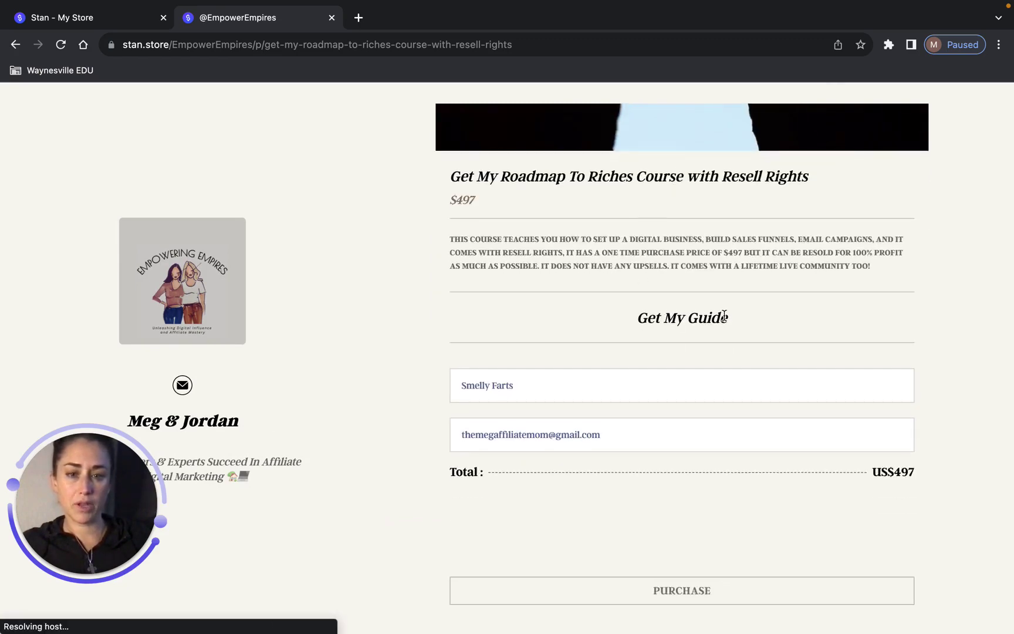
scroll(724, 315, down, 3)
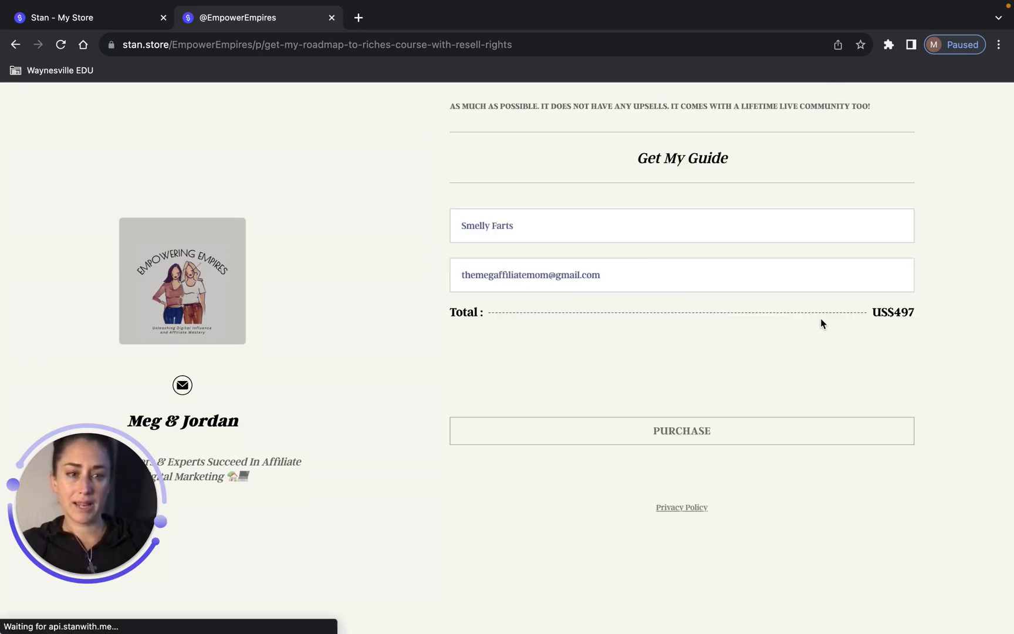
scroll(777, 260, down, 1)
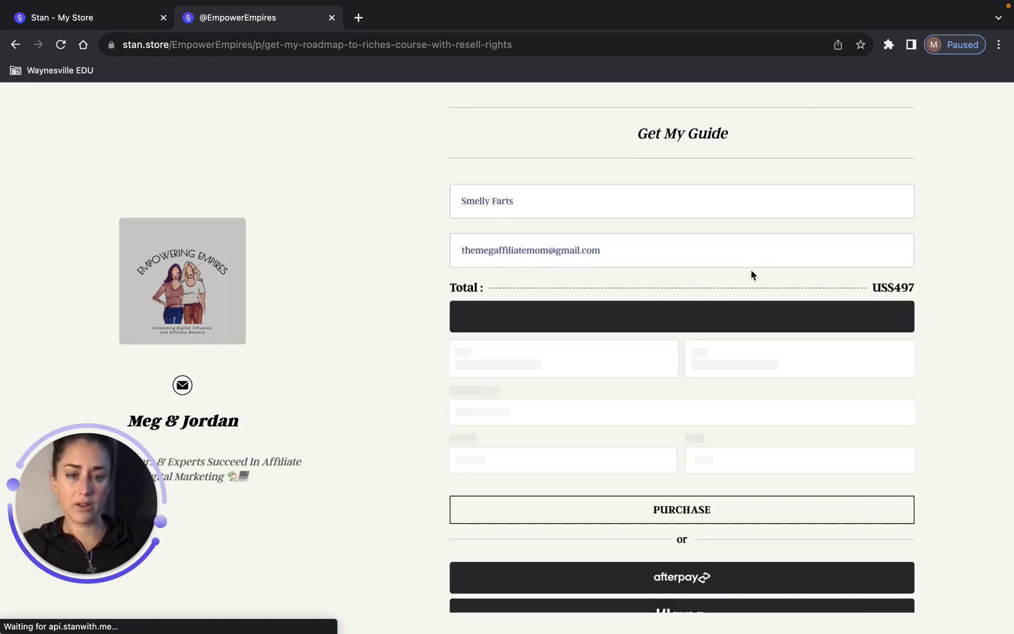
scroll(629, 419, down, 2)
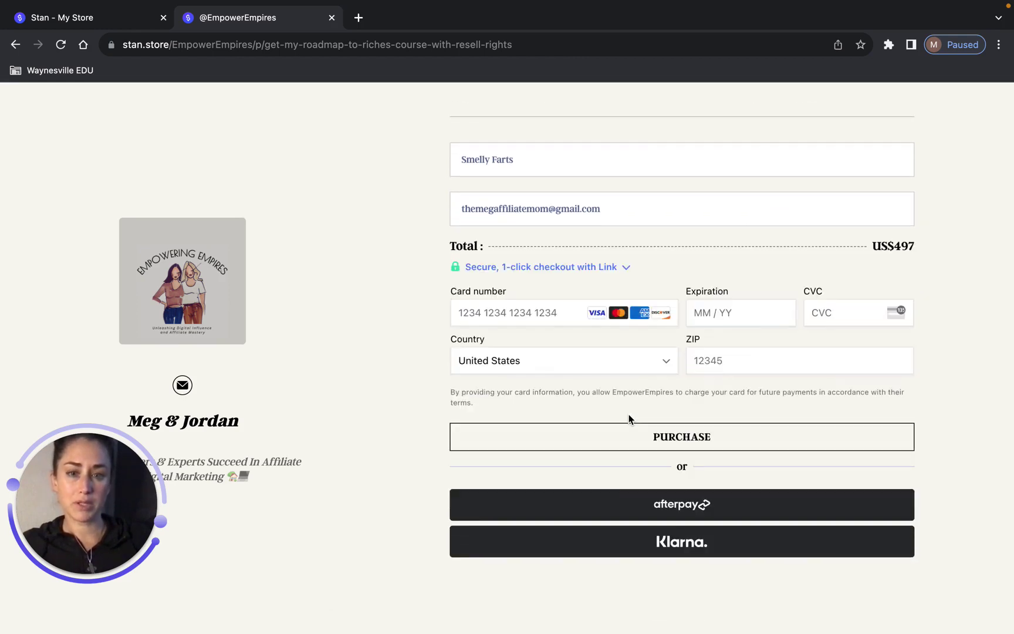